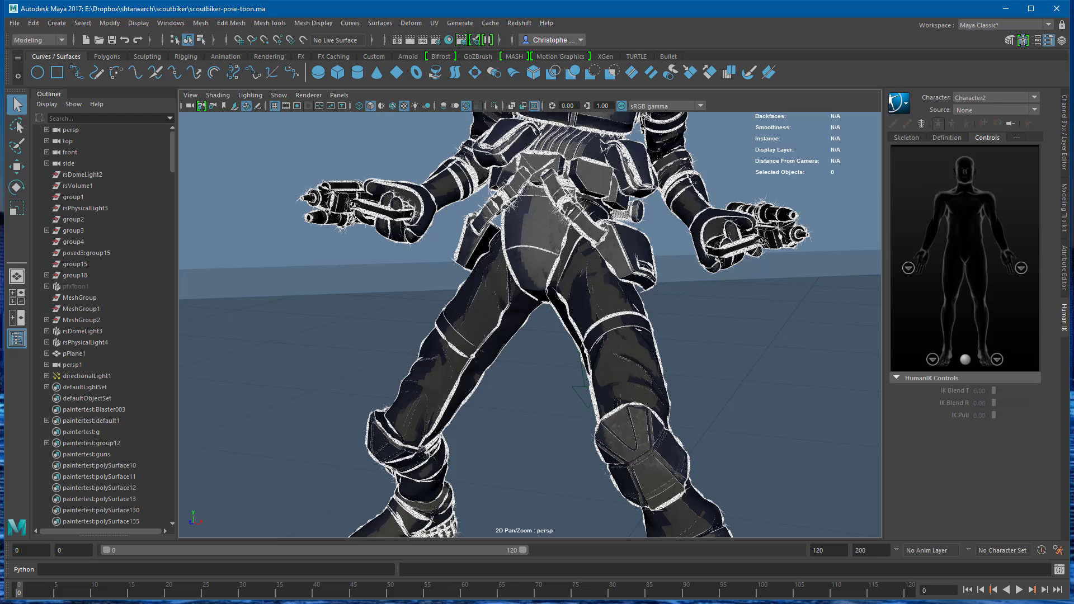
- Browse the Gumroad product tiles, then move the browser aside and return to Maya
key("alt+Tab")
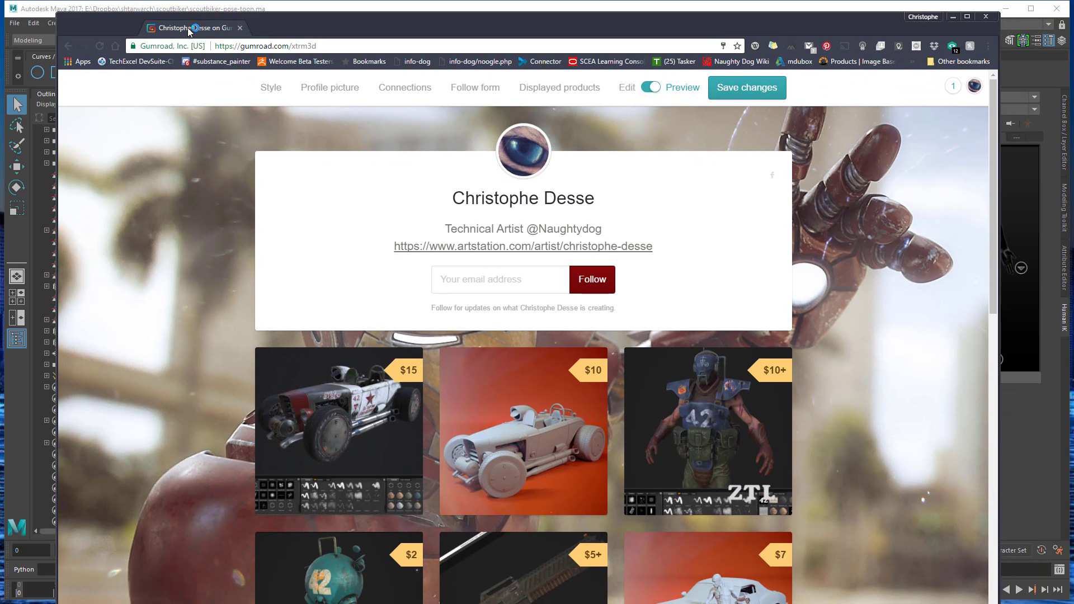
scroll(404, 421, "down", 3)
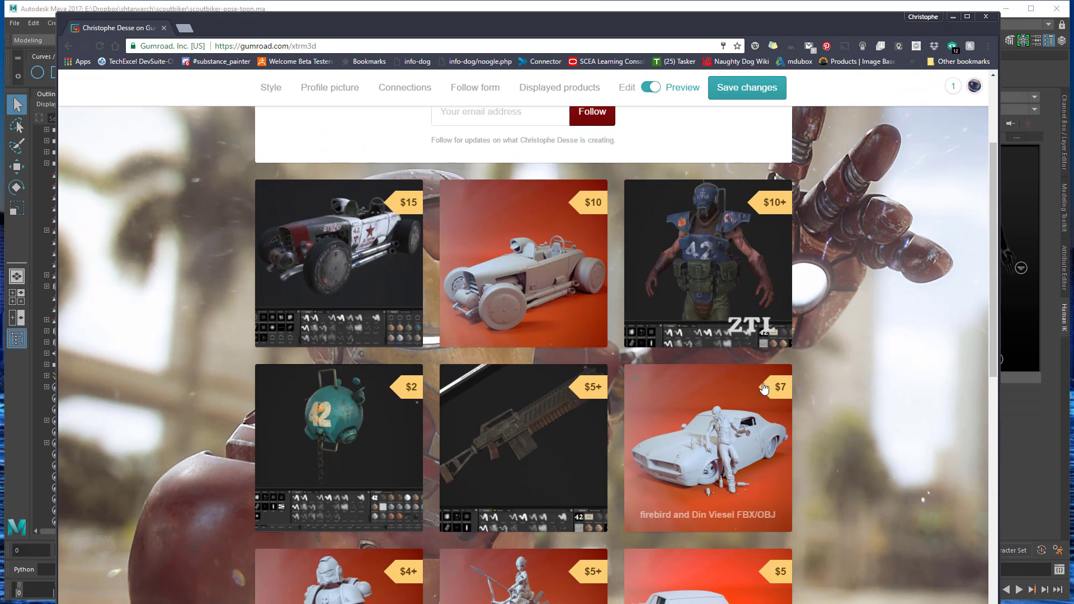
scroll(404, 421, "down", 4)
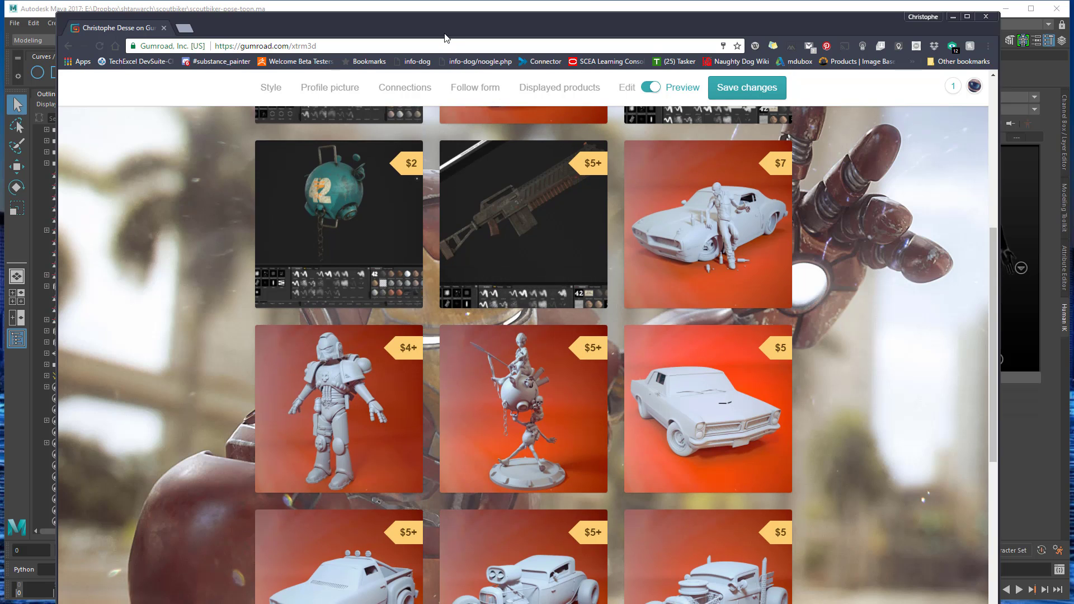
left_click_drag(443, 30, 471, 49)
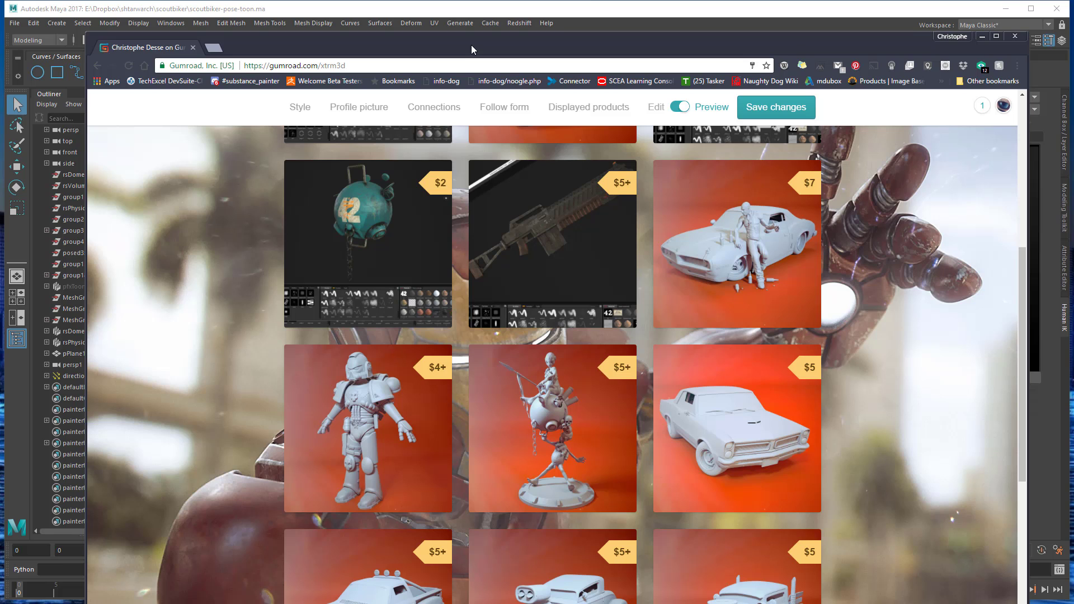
left_click_drag(471, 45, 422, 58)
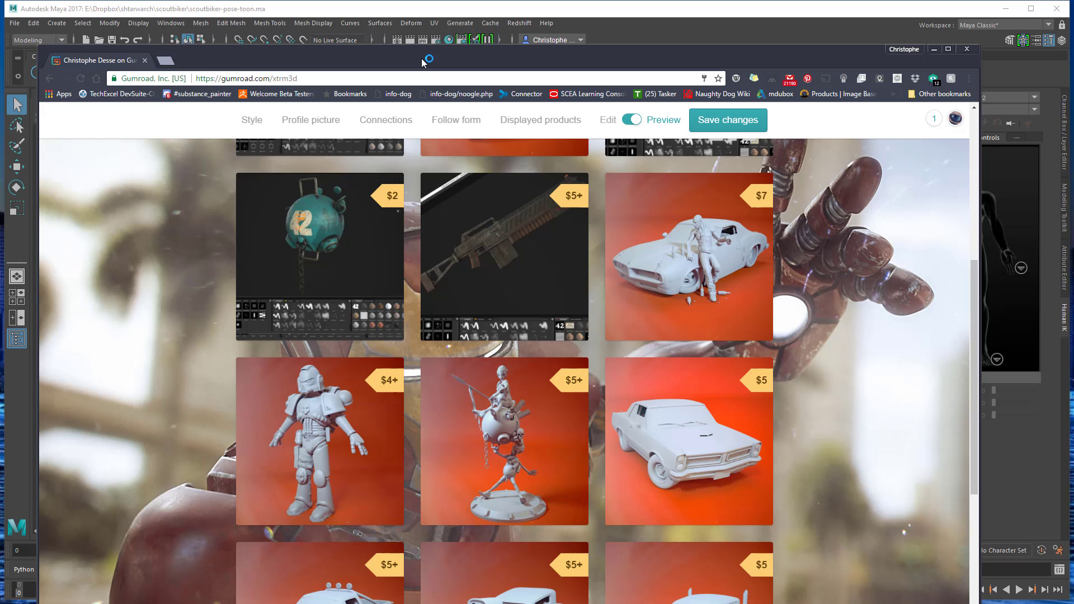
scroll(424, 257, "up", 1)
scroll(425, 257, "up", 3)
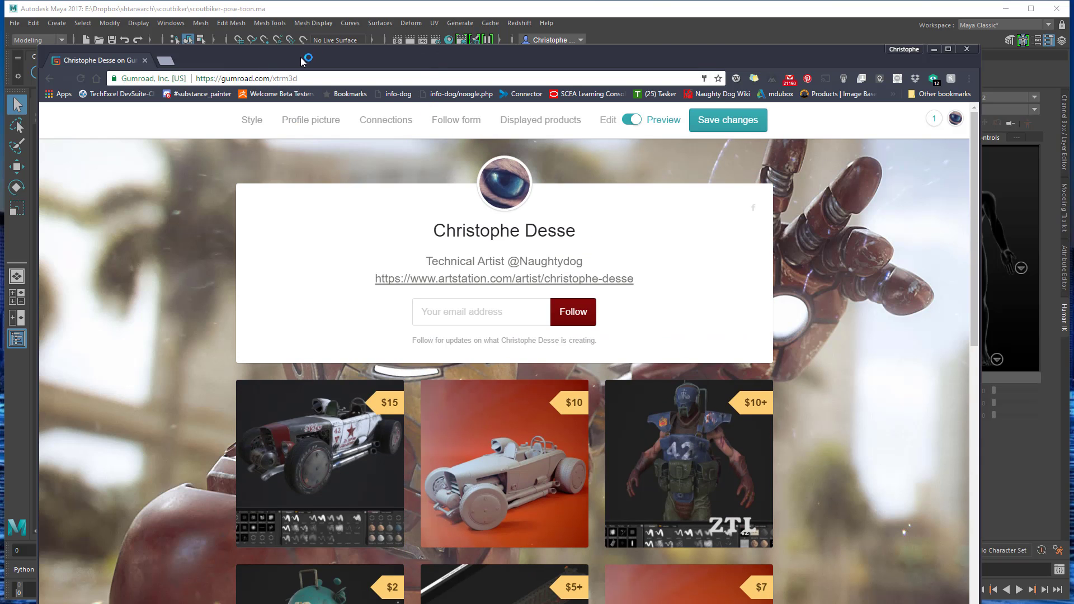
left_click_drag(304, 56, 675, 150)
key("alt+Tab")
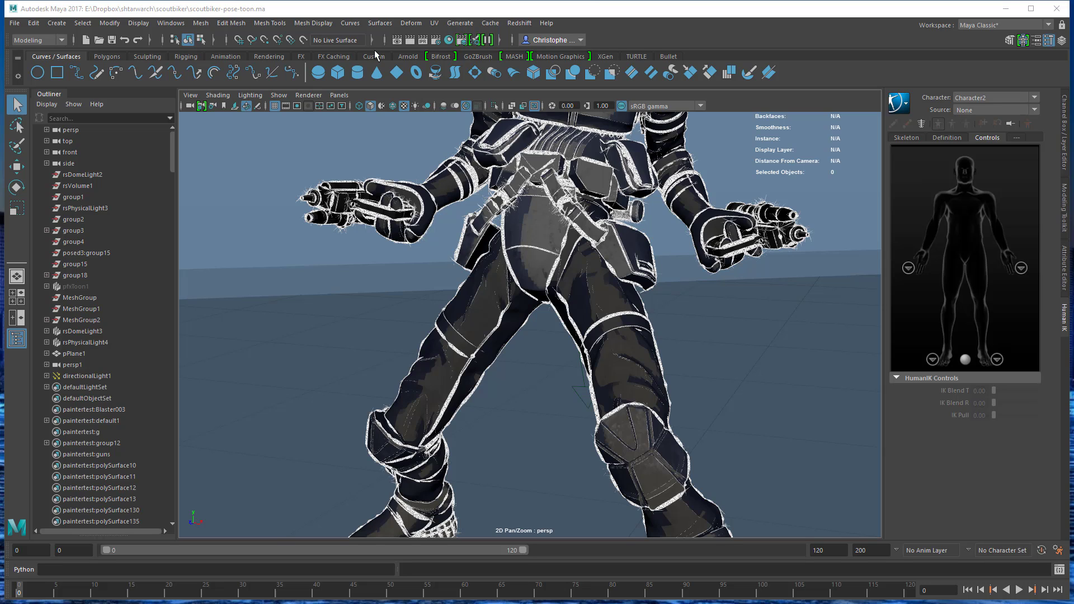
- Switch the menu set to Rendering and bring up the Toon menu
left_click(40, 41)
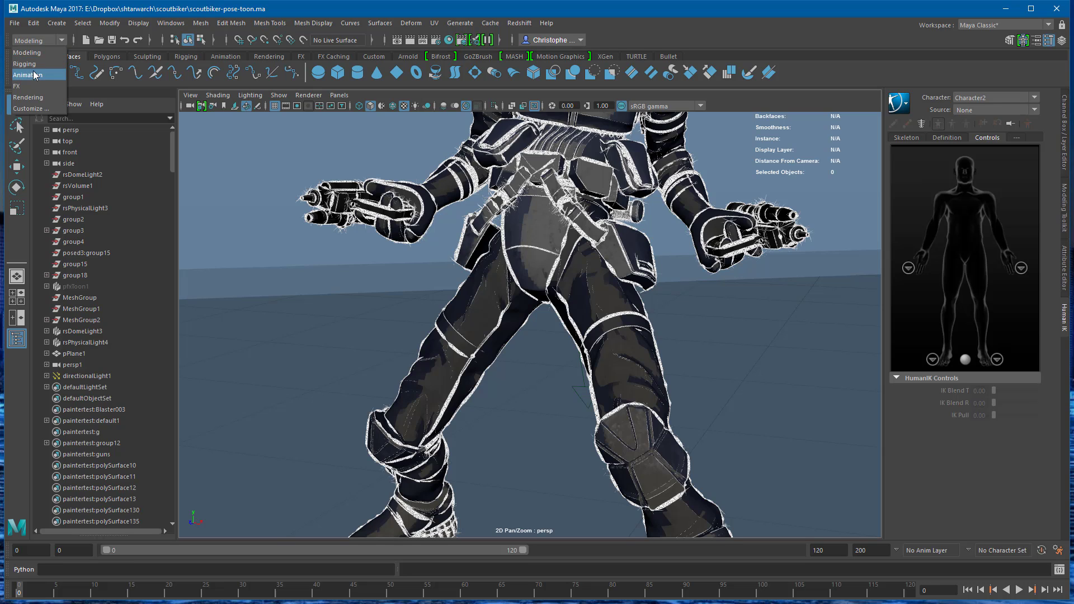
left_click(28, 97)
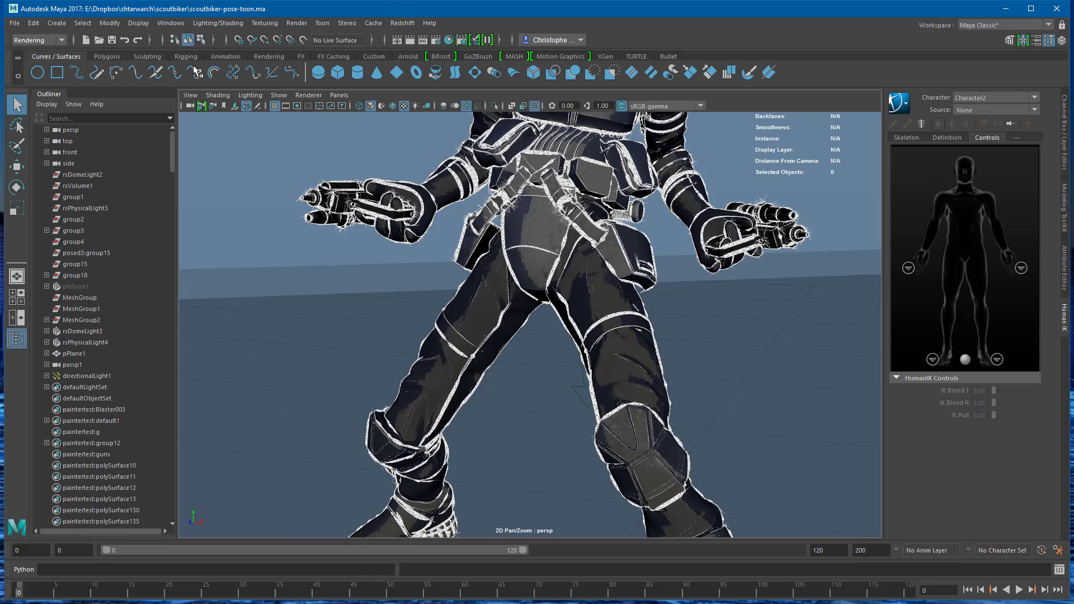
left_click(329, 25)
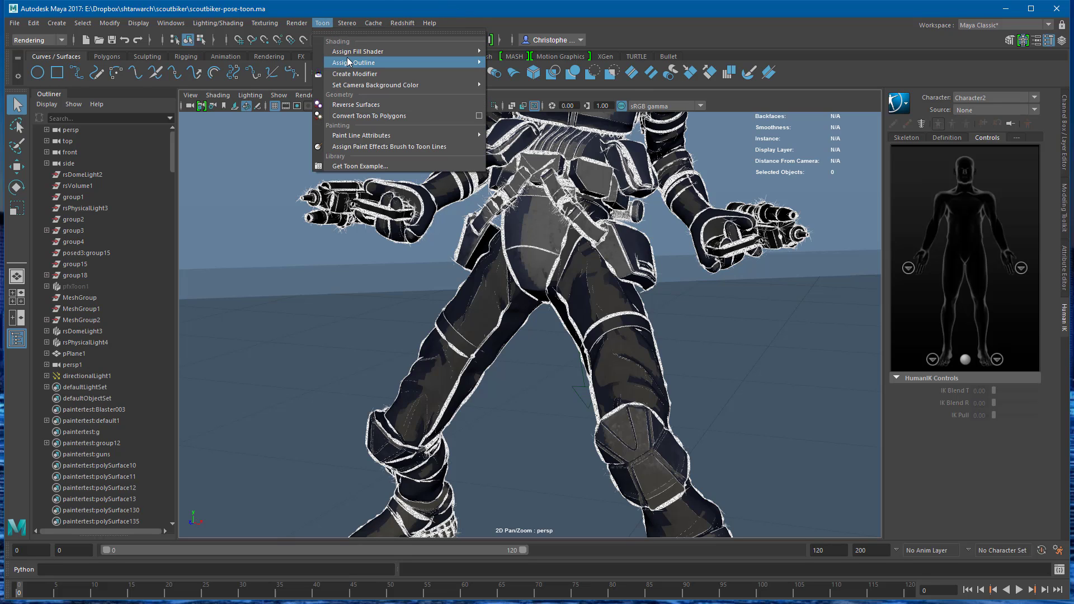
- Review the Convert Toon To Polygons options without converting, then start a Redshift IPR render
mouse_move(477, 86)
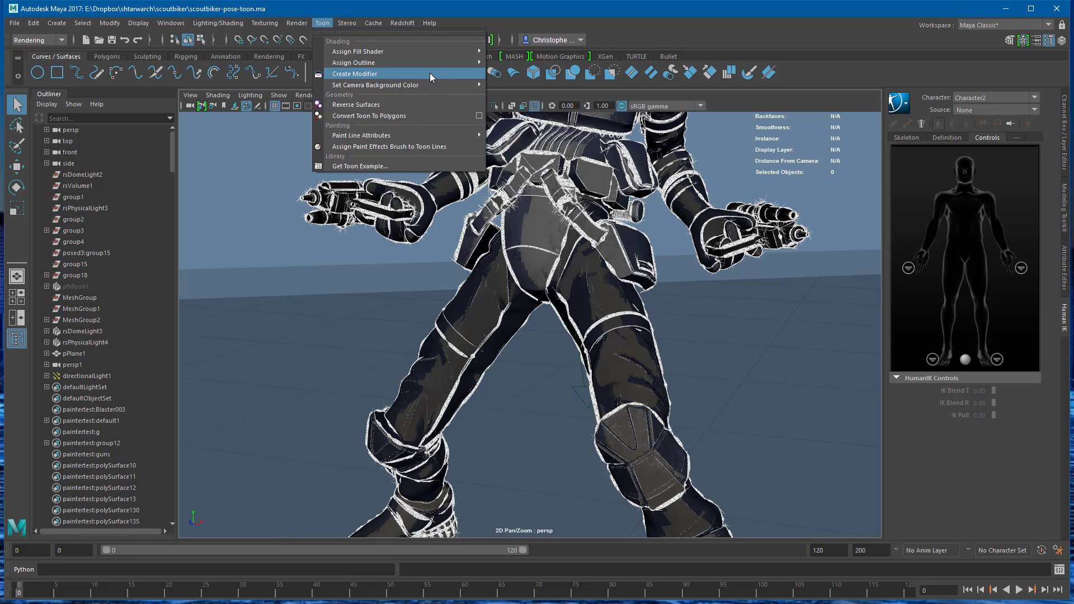
mouse_move(414, 63)
left_click(478, 116)
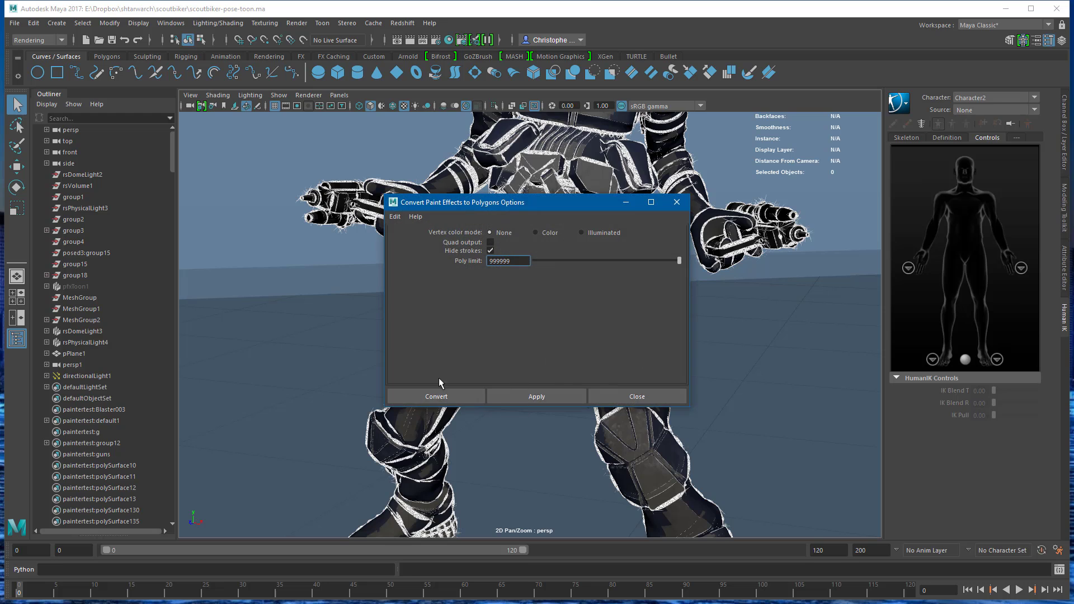
left_click(653, 398)
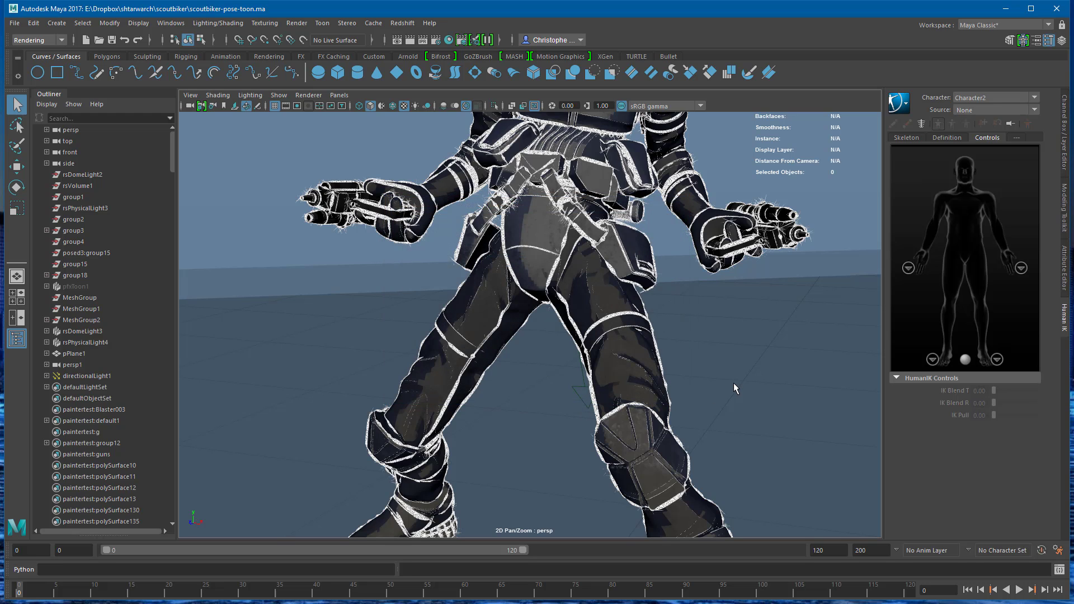
left_click(425, 41)
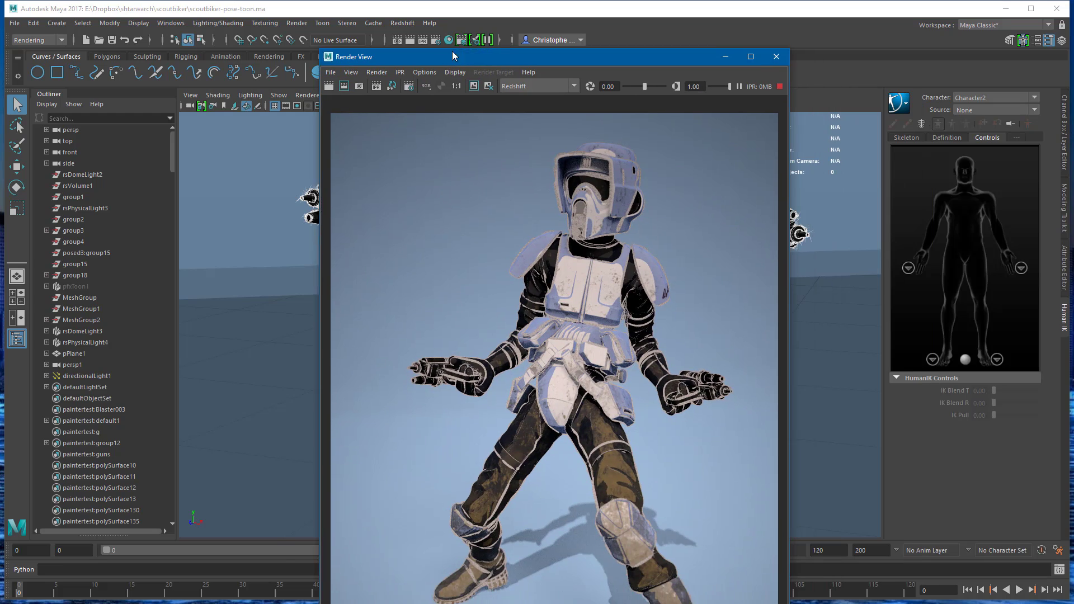
- Shrink the Render View and move it left beside the viewport, then select MeshGroup2
left_click_drag(468, 61, 433, 54)
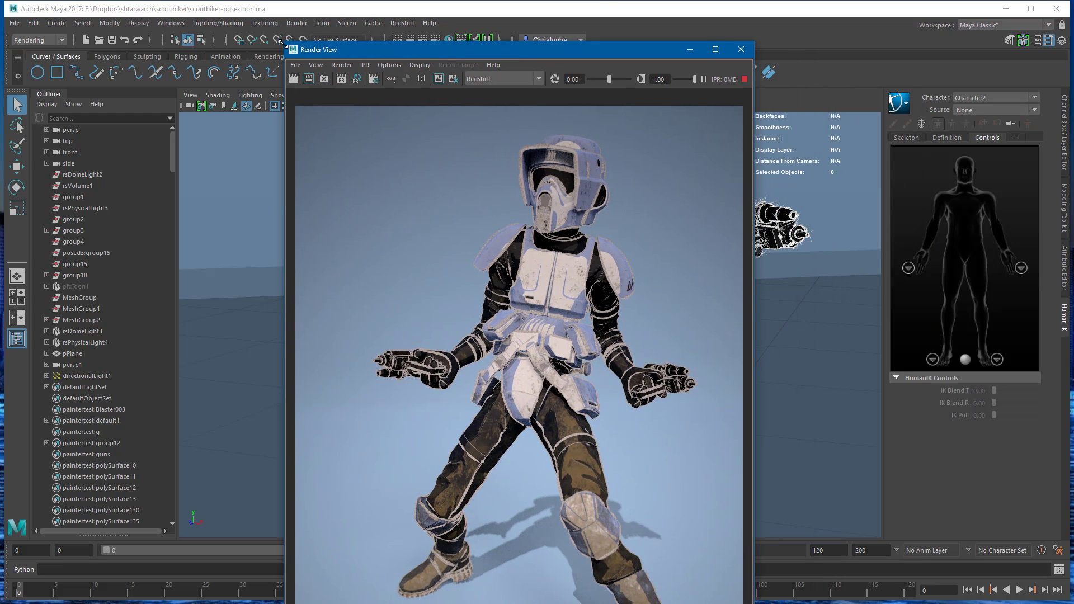
left_click_drag(281, 43, 408, 223)
left_click_drag(497, 230, 352, 41)
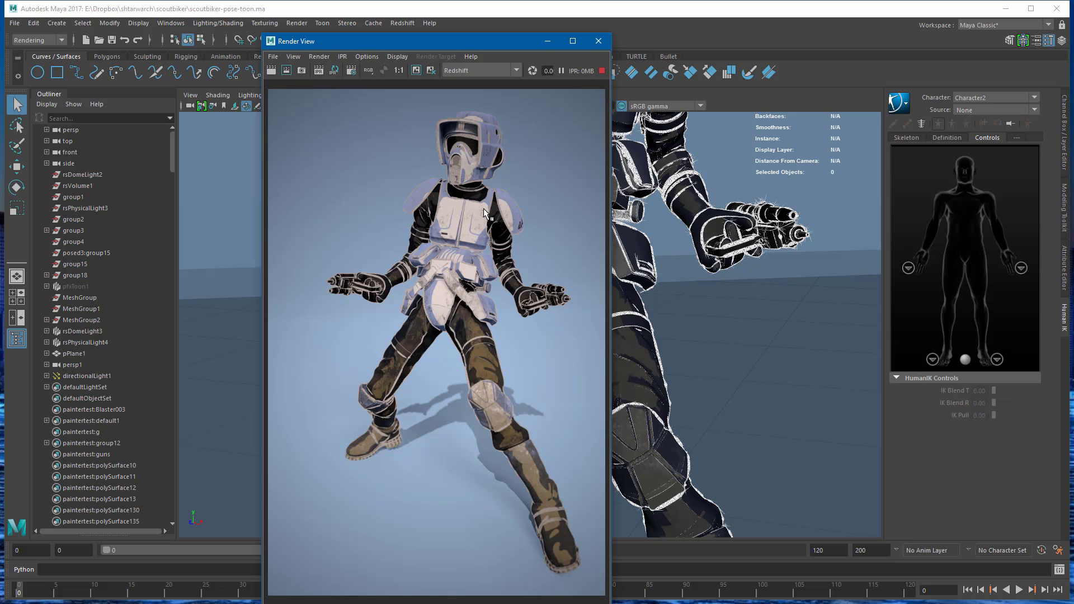
left_click(693, 175)
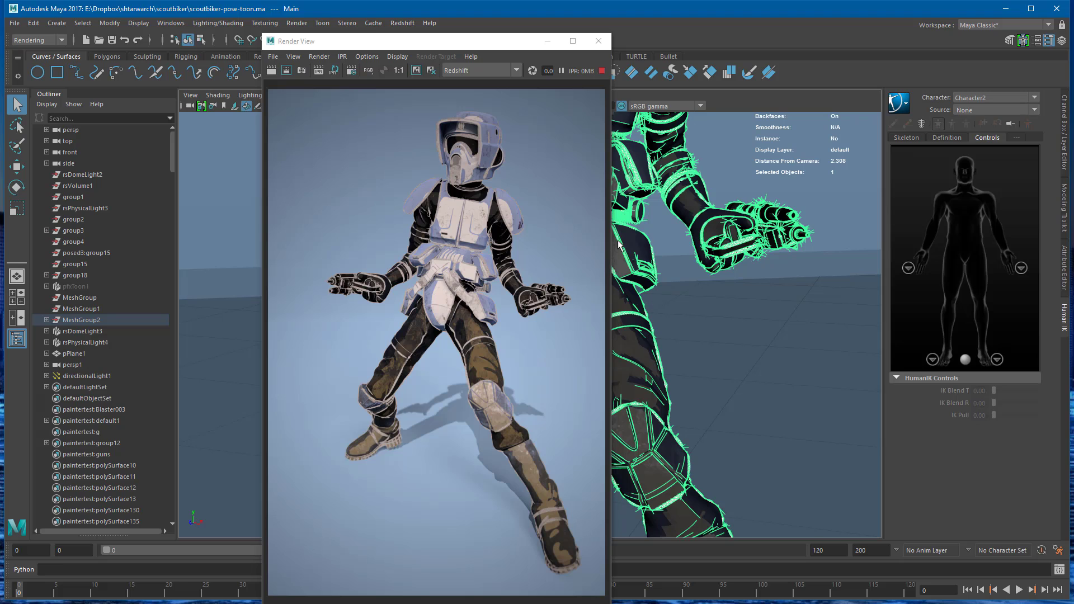
- Open MeshGroup2's Attribute Editor and go to the surfaceShader3 material tab
left_click_drag(883, 150, 891, 182)
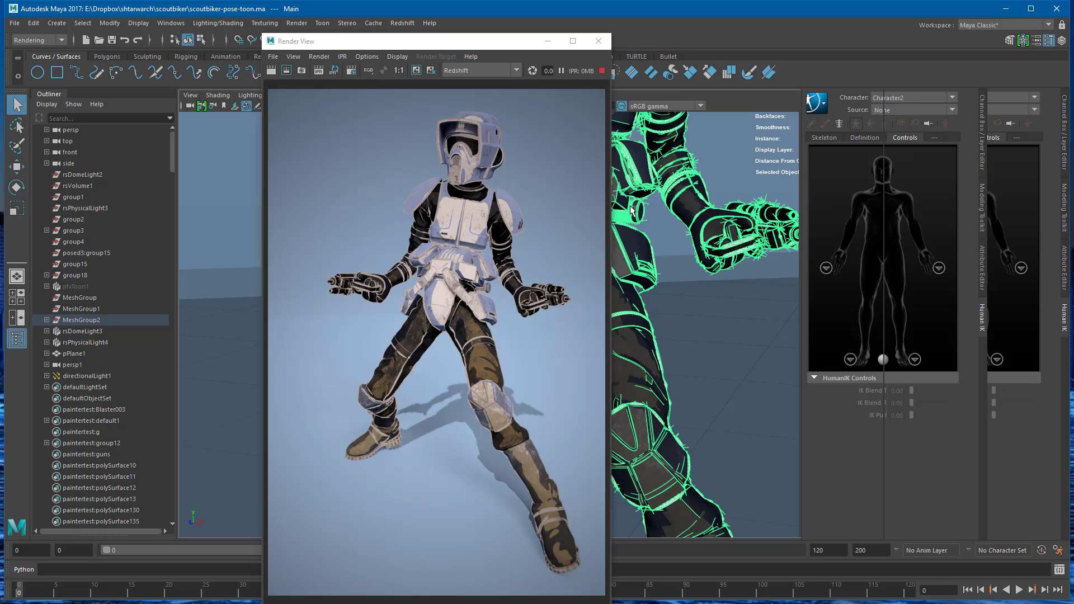
key("ctrl+a")
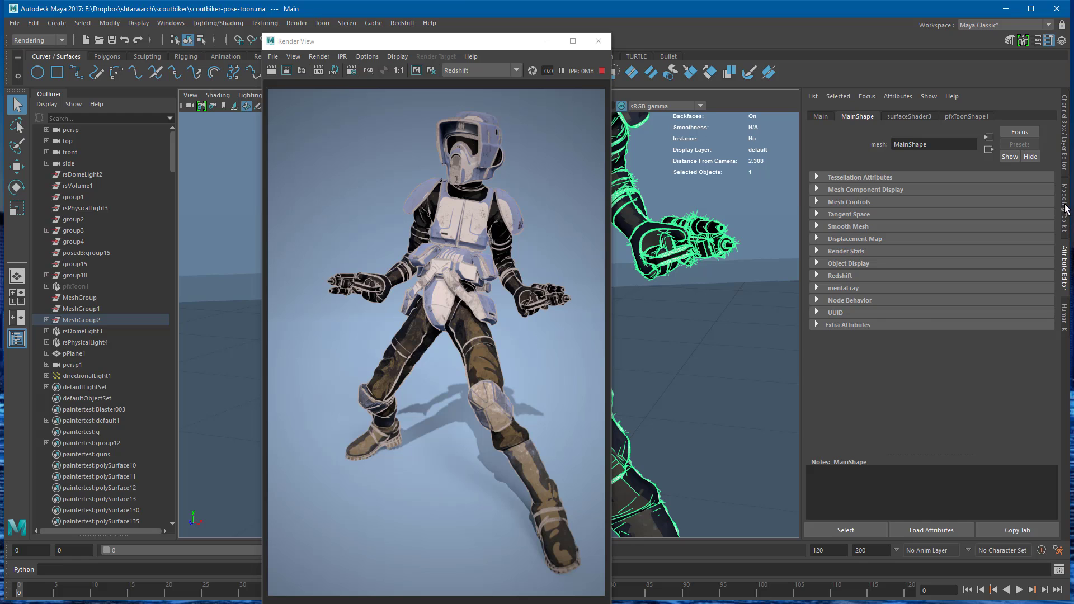
left_click(1065, 208)
left_click(1069, 146)
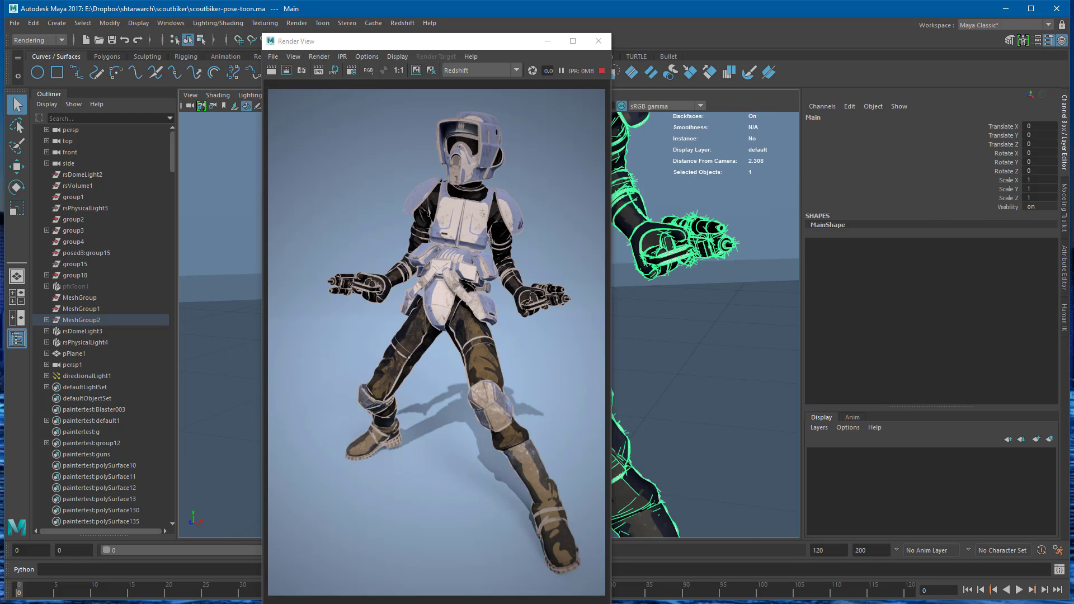
left_click(1064, 215)
left_click(1065, 265)
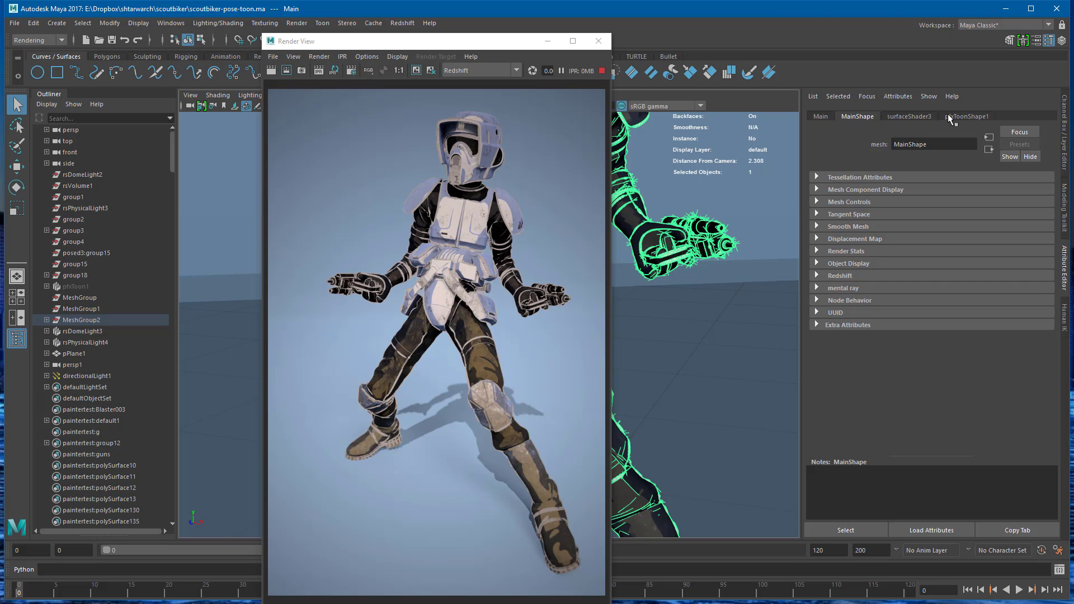
left_click(924, 116)
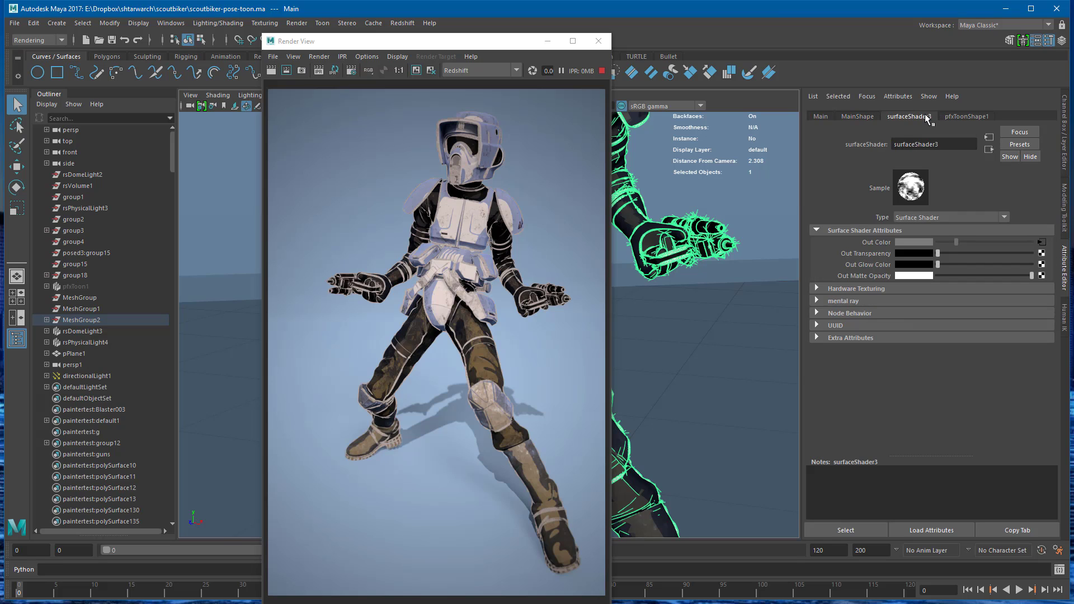
- Open the noise1 texture and expand its Color Balance section
left_click(1042, 243)
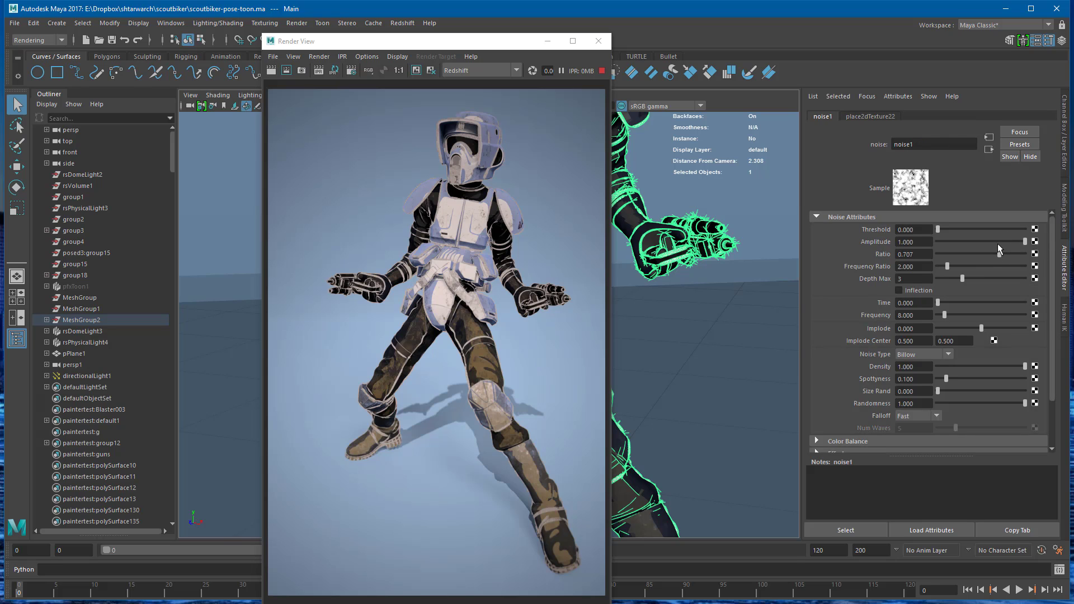
scroll(839, 411, "down", 1)
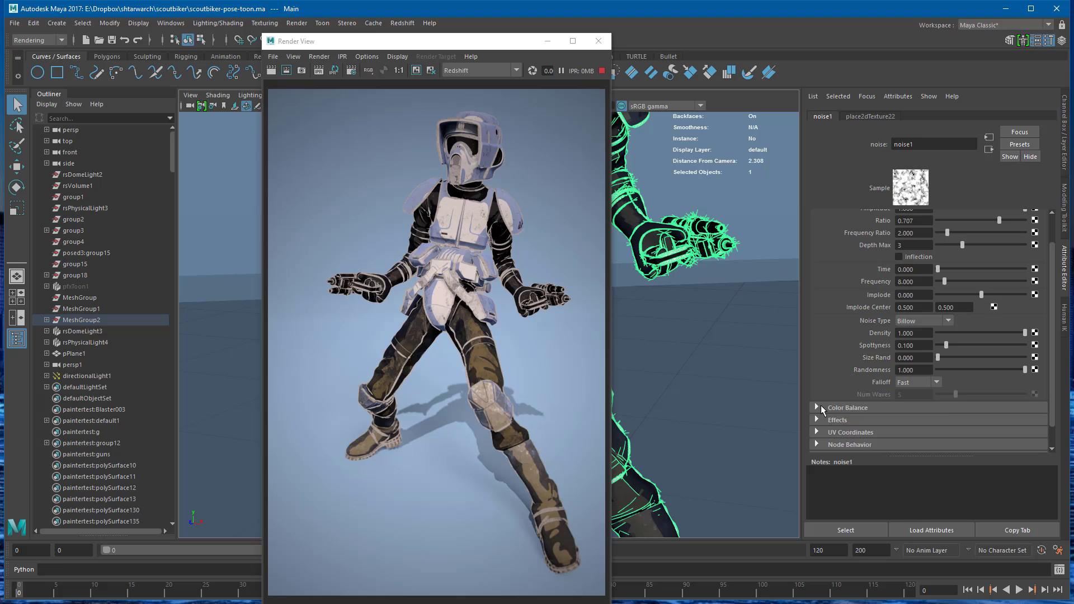
left_click(821, 405)
scroll(873, 386, "down", 2)
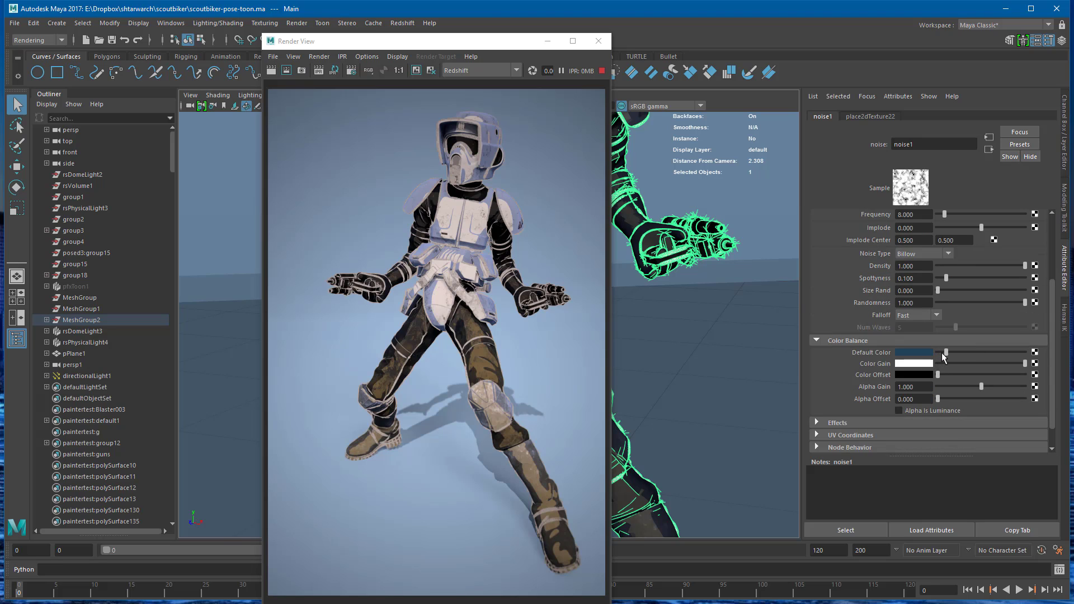
- Set noise1's Color Gain to a pinkish red with the colour picker
left_click(961, 364)
left_click_drag(931, 363, 929, 366)
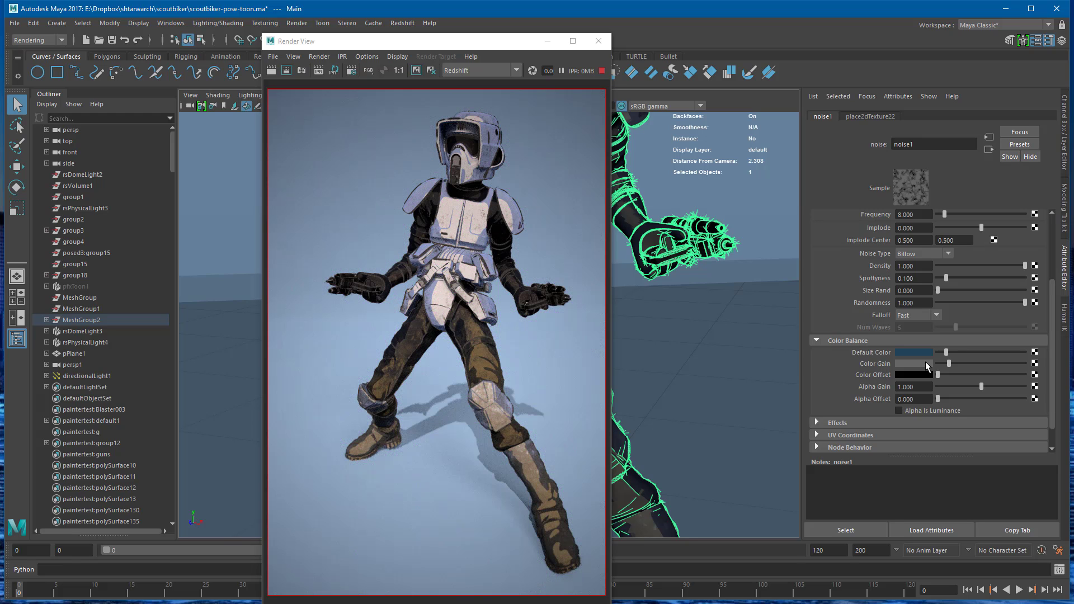
left_click(925, 361)
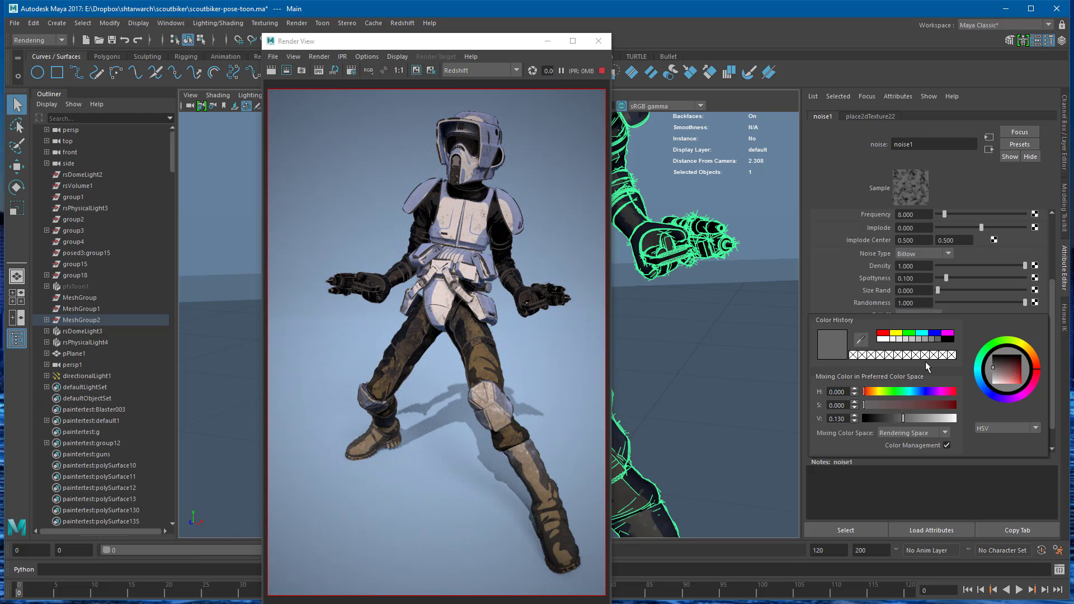
left_click(1013, 372)
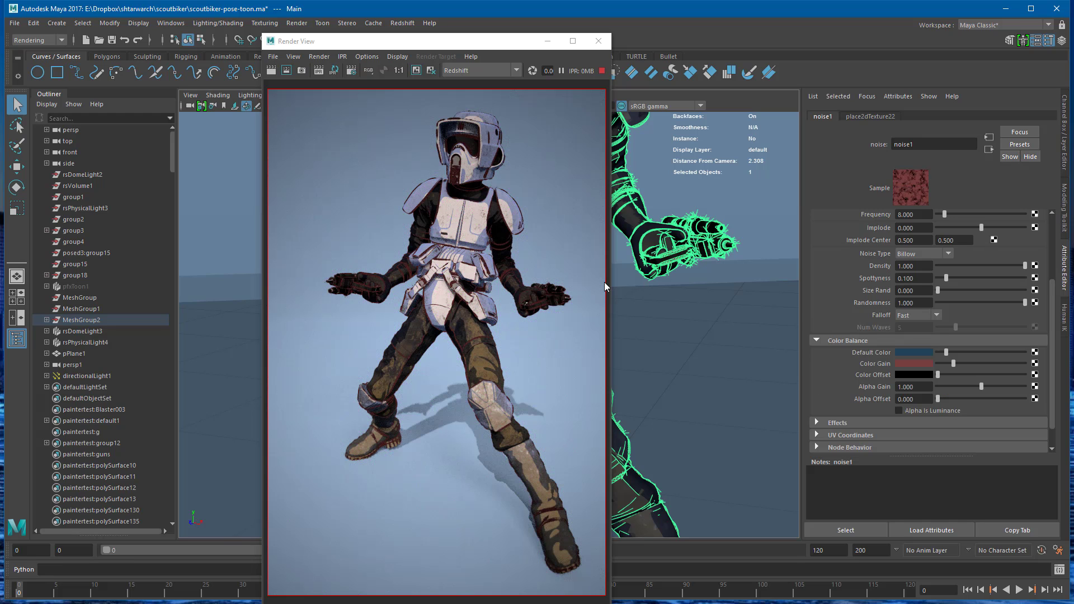
left_click_drag(958, 363, 1001, 363)
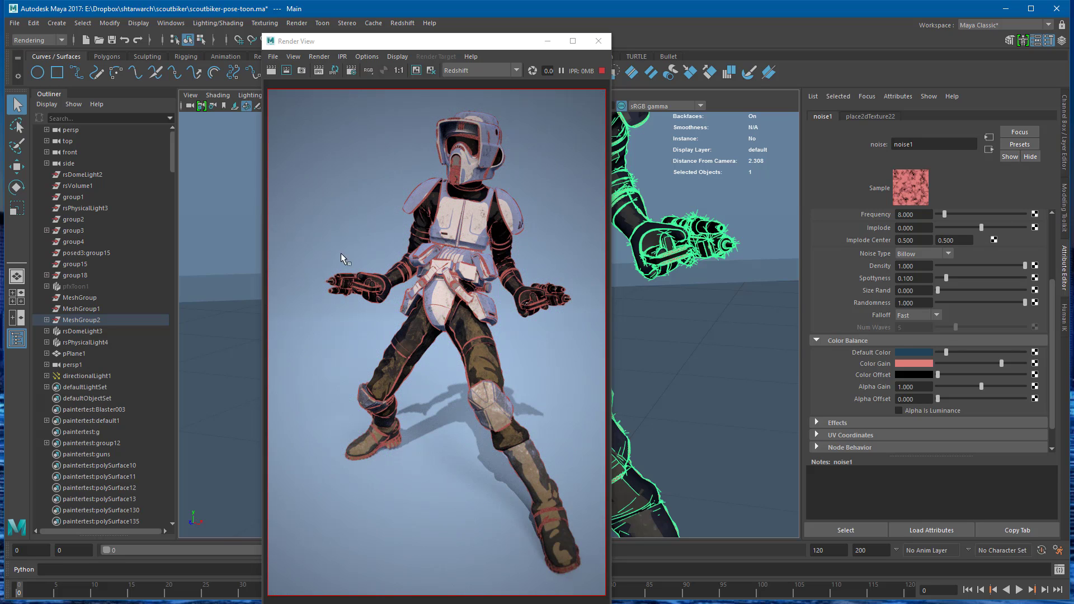
- Select pfxToon1 and try a toon Line Width of 0.020
left_click(84, 287)
left_click(913, 236)
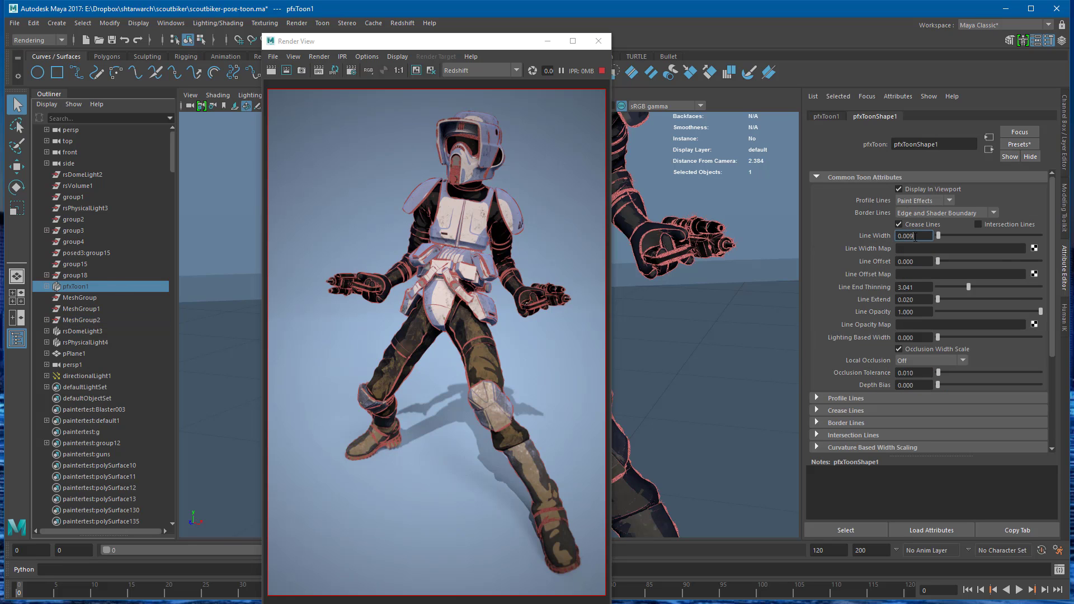
left_click_drag(912, 236, 907, 236)
type("2")
key("Return")
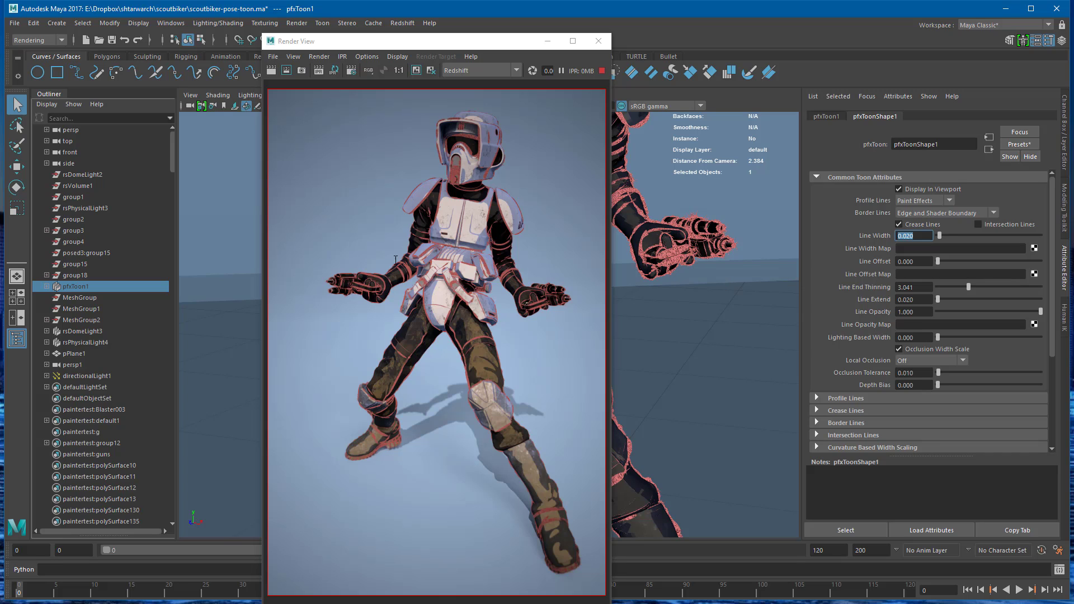
left_click_drag(450, 43, 418, 42)
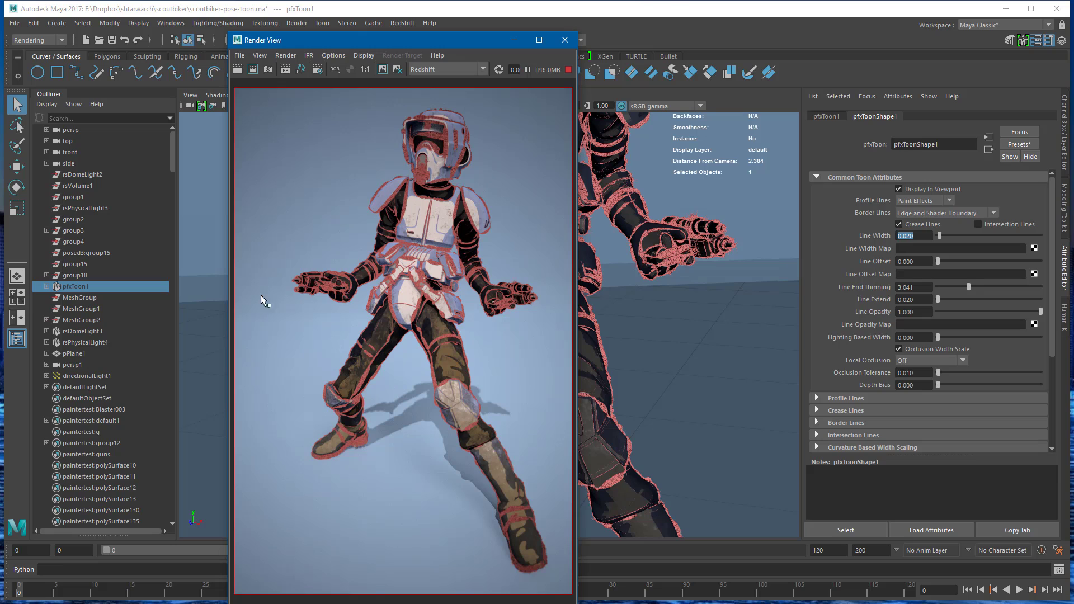
- Lower the pfxToon1 Line Width to 0.010
left_click(909, 236)
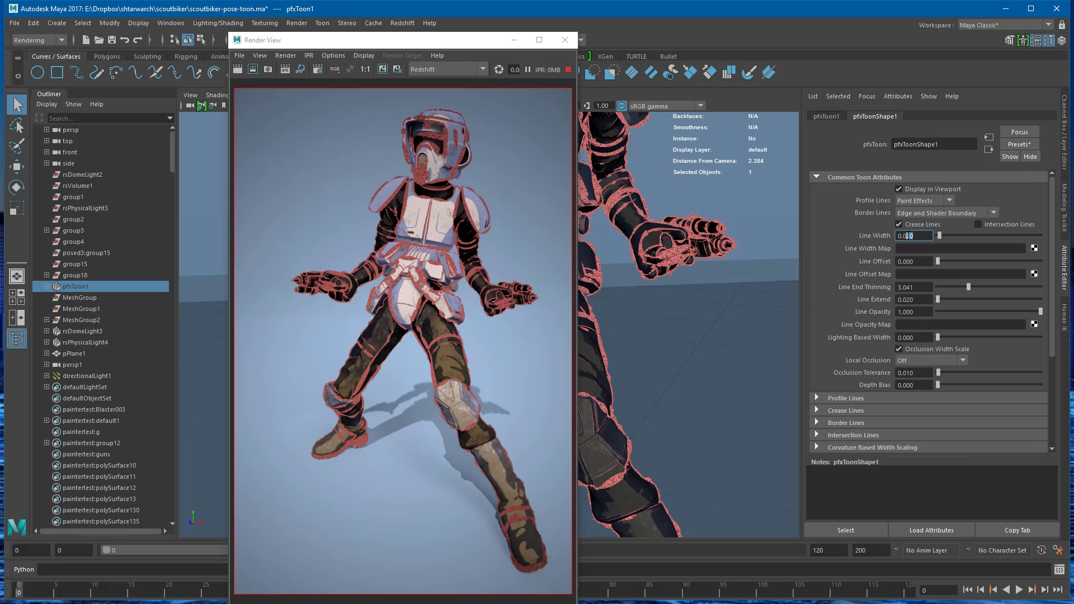
type("1")
key("Return")
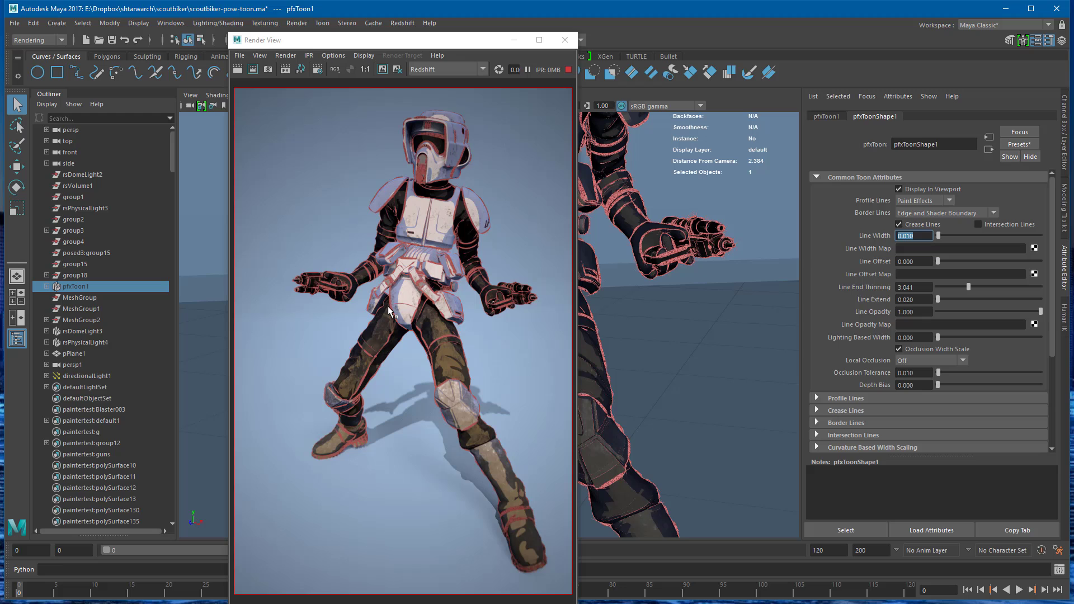
left_click_drag(423, 45, 350, 53)
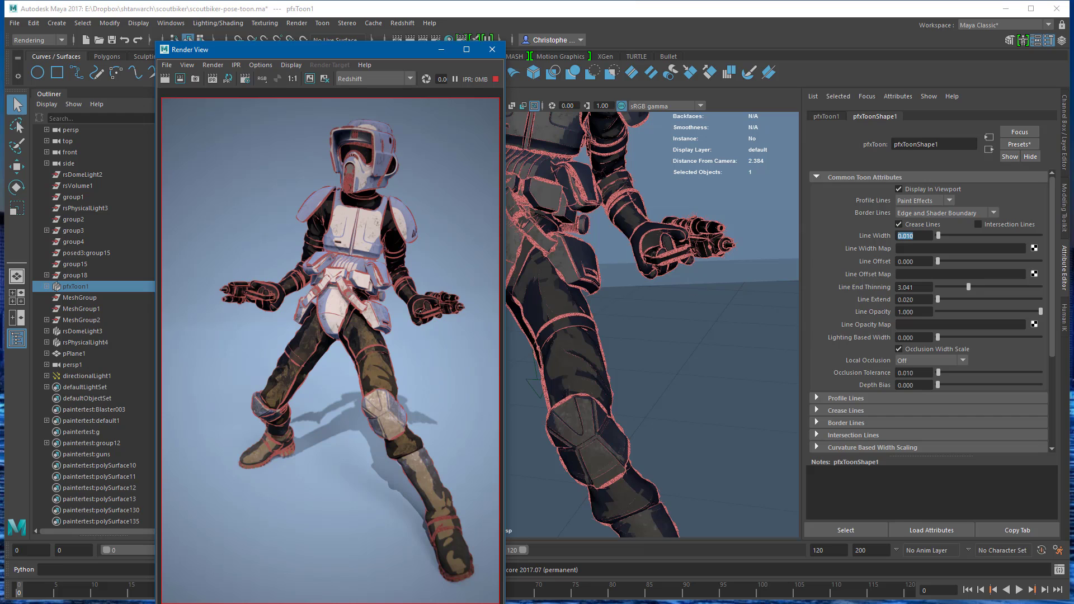
- Open the Hypershade from Windows > Rendering Editors
left_click(170, 23)
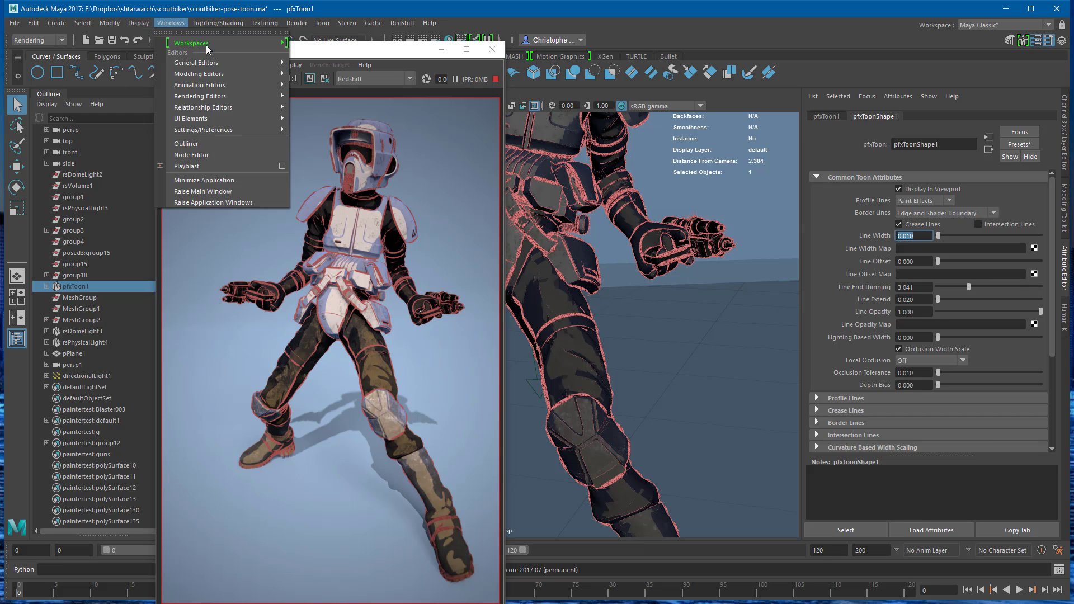
mouse_move(201, 96)
left_click(320, 128)
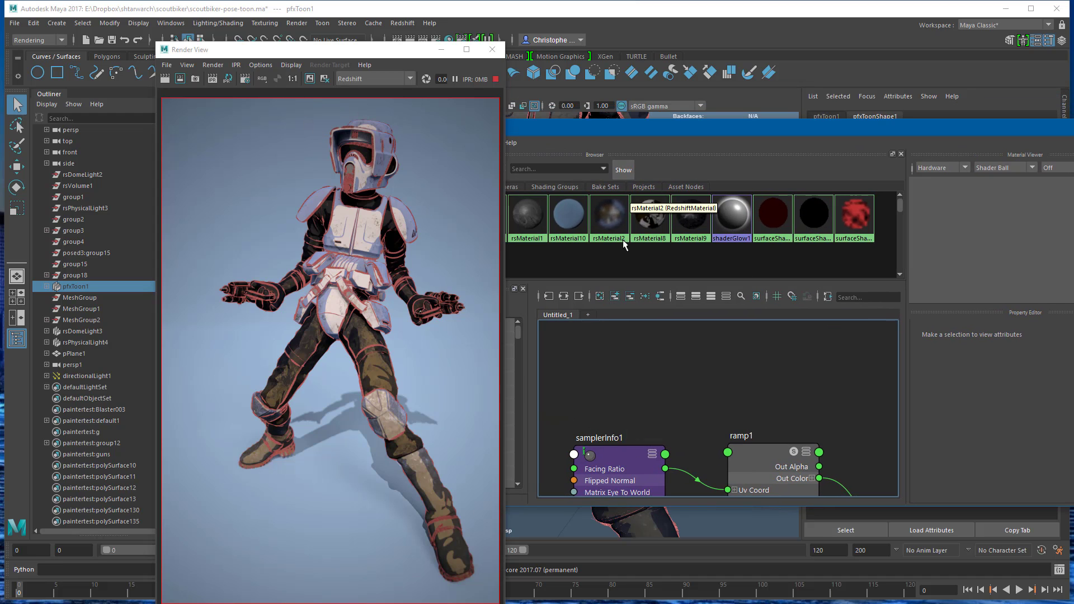
- Graph rsMaterial2's input and output connections and select the samplerInfo1 node
left_click(607, 219)
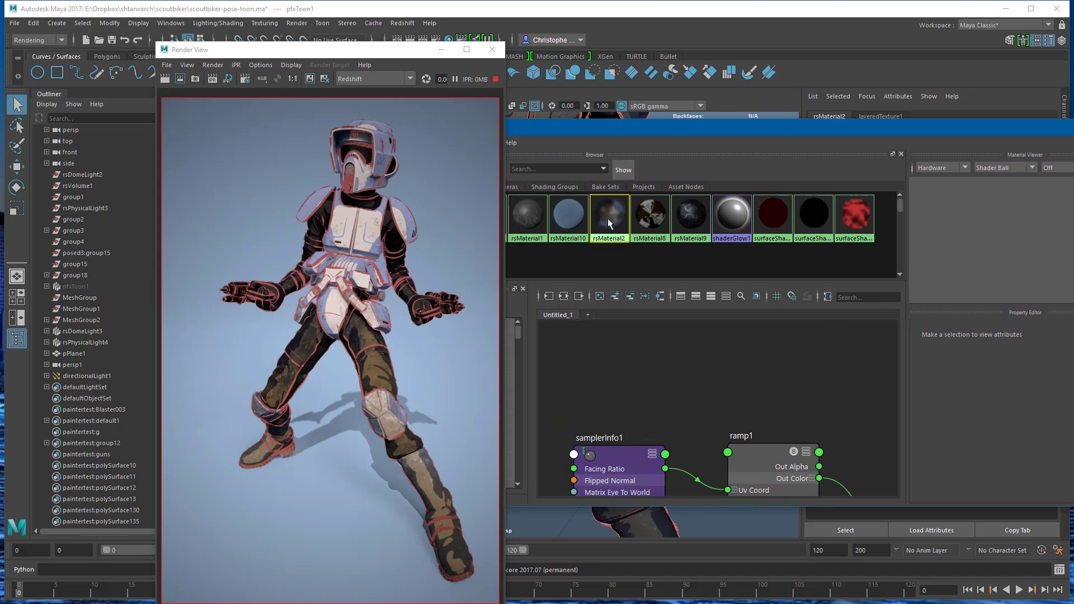
left_click(568, 297)
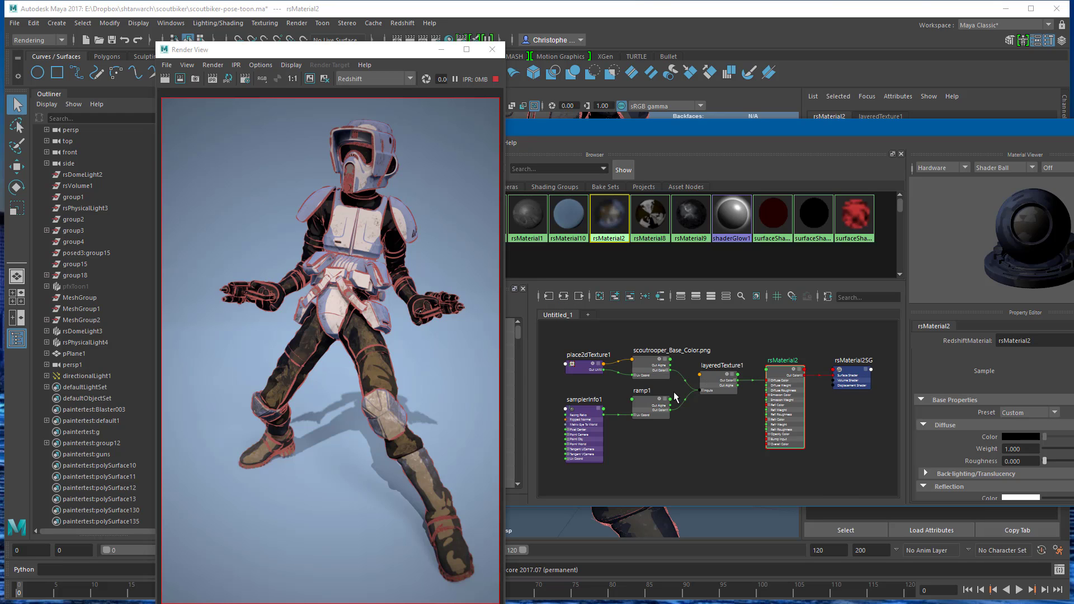
scroll(655, 389, "up", 3)
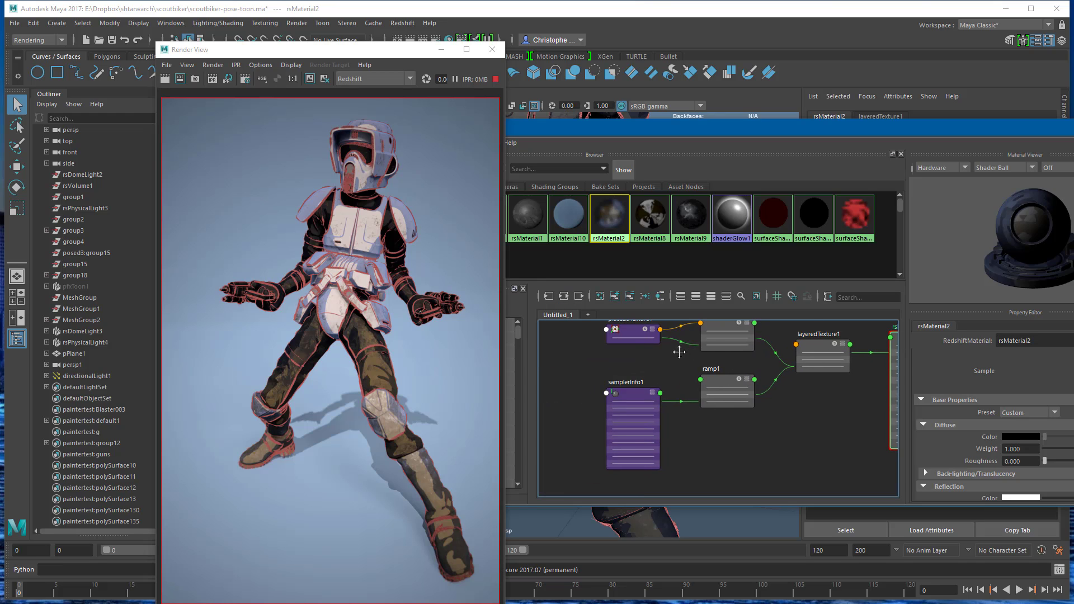
scroll(642, 384, "up", 5)
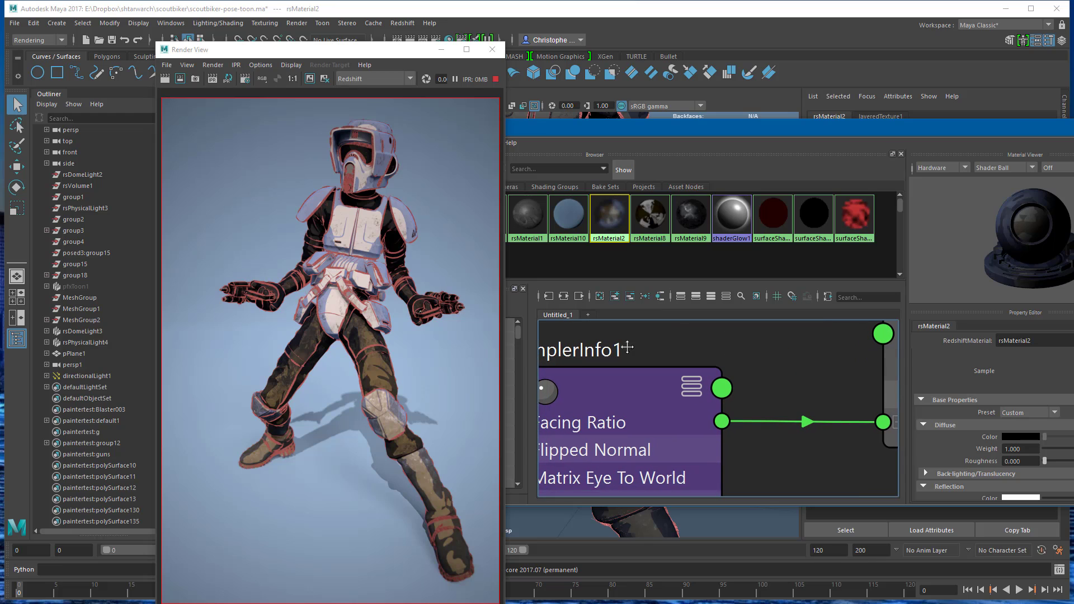
left_click(609, 387)
middle_click_drag(716, 367, 642, 349, "alt")
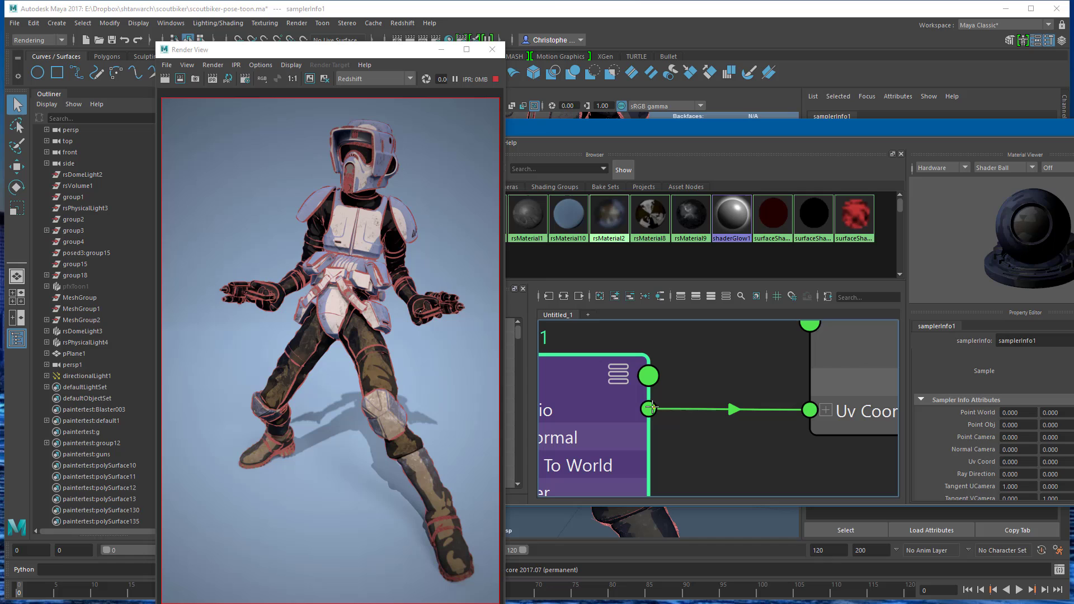
- Delete the samplerInfo1-to-ramp1 link and connect Facing Ratio into ramp1's V Coord
left_click(711, 409)
key("Delete")
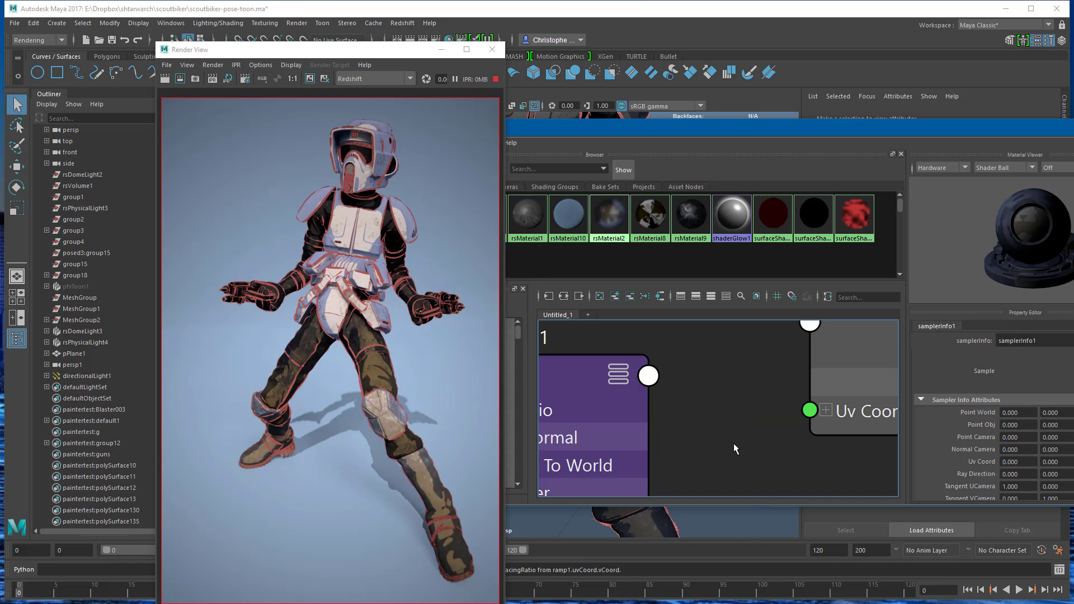
left_click(648, 376)
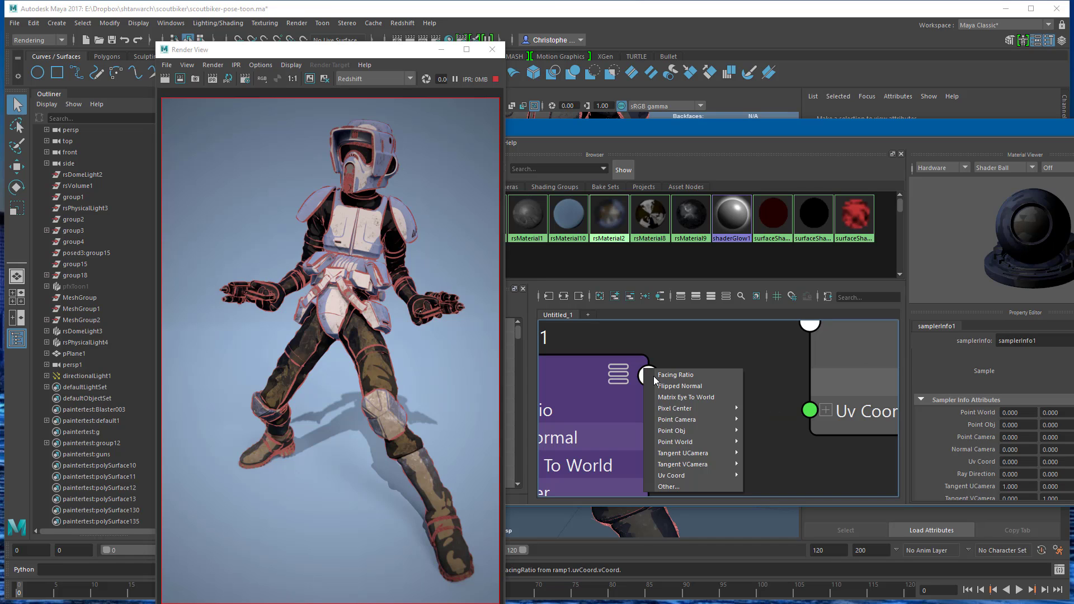
left_click(686, 375)
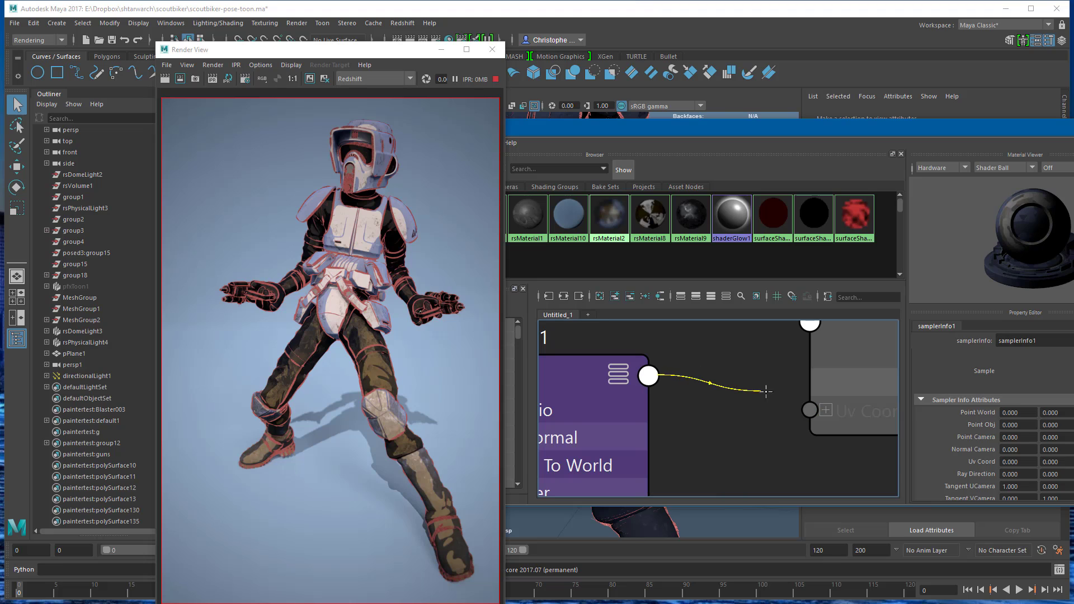
left_click(825, 411)
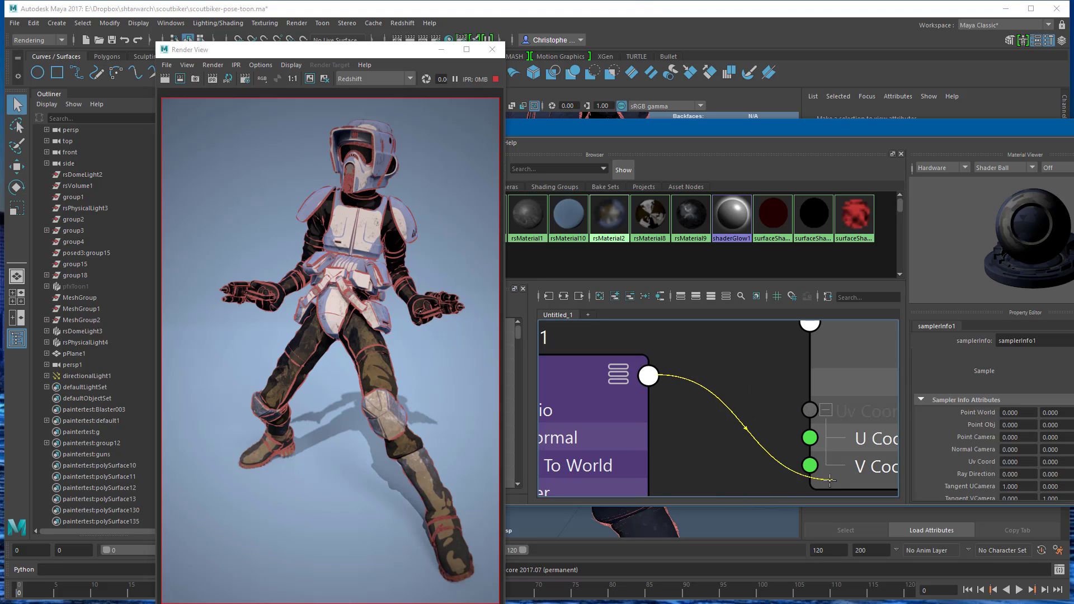
left_click(809, 465)
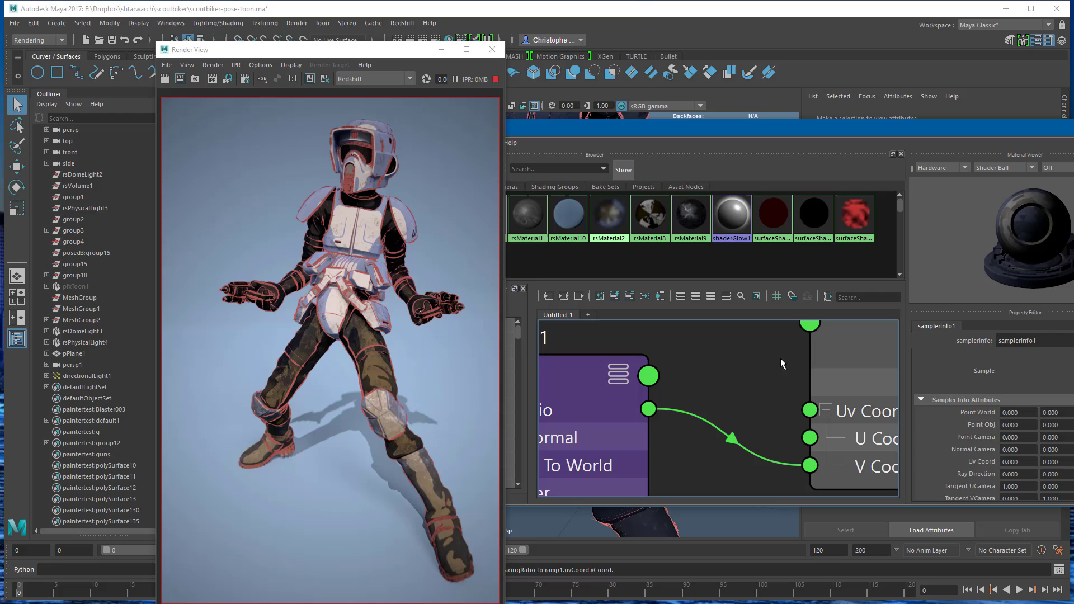
middle_click_drag(762, 378, 689, 447, "alt")
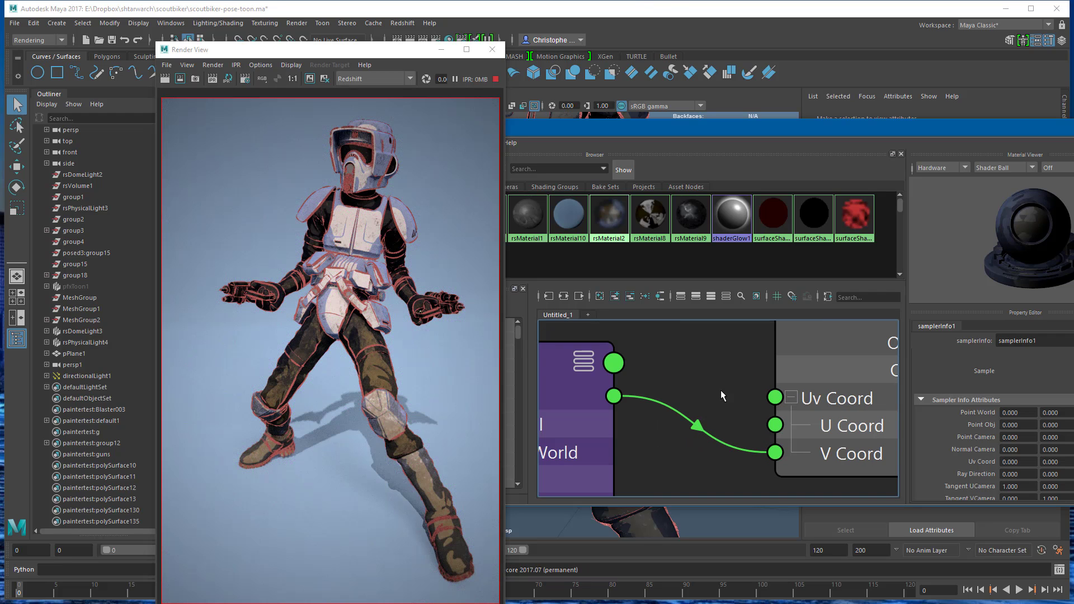
middle_click_drag(721, 390, 539, 425, "alt")
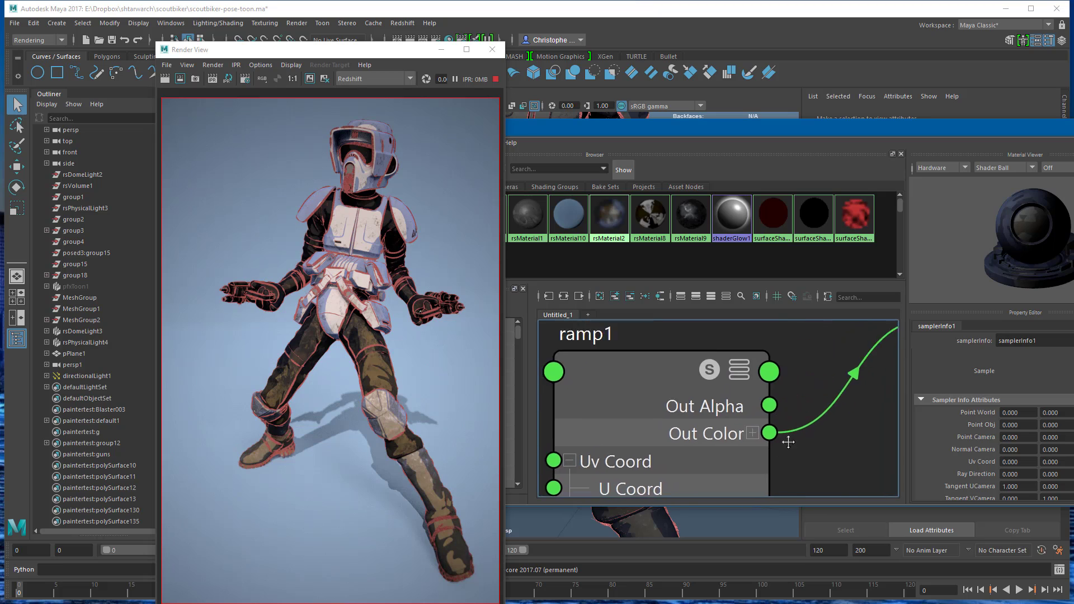
middle_click_drag(787, 438, 635, 491, "alt")
scroll(756, 441, "down", 3)
middle_click_drag(755, 440, 756, 356, "alt")
- Keep ramp1 as a V Ramp, try Linear interpolation, and check the render
left_click(696, 422)
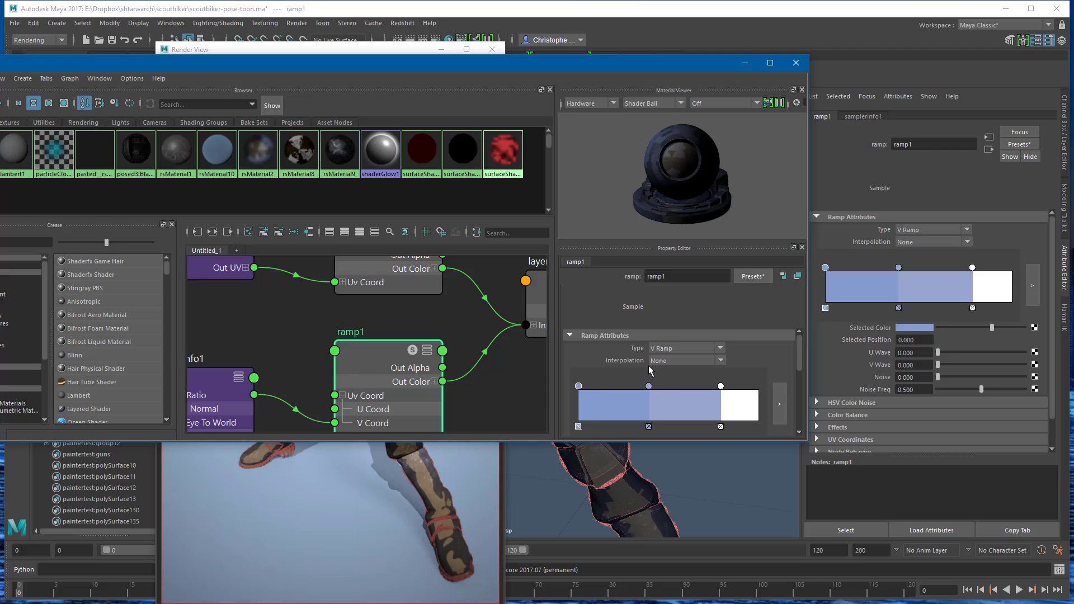
left_click(673, 349)
left_click(674, 358)
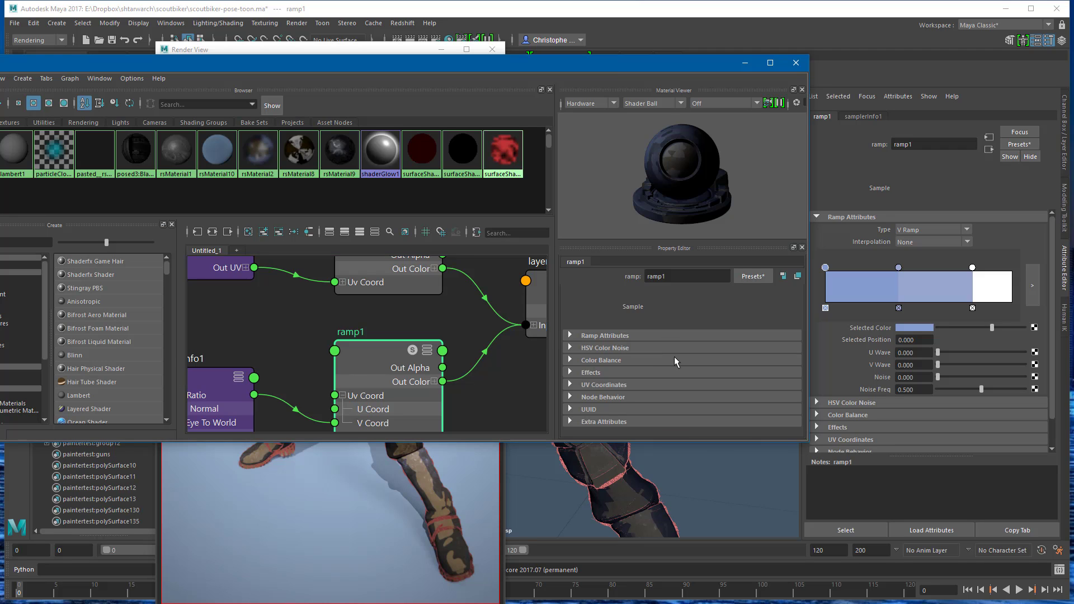
left_click(575, 334)
left_click(665, 360)
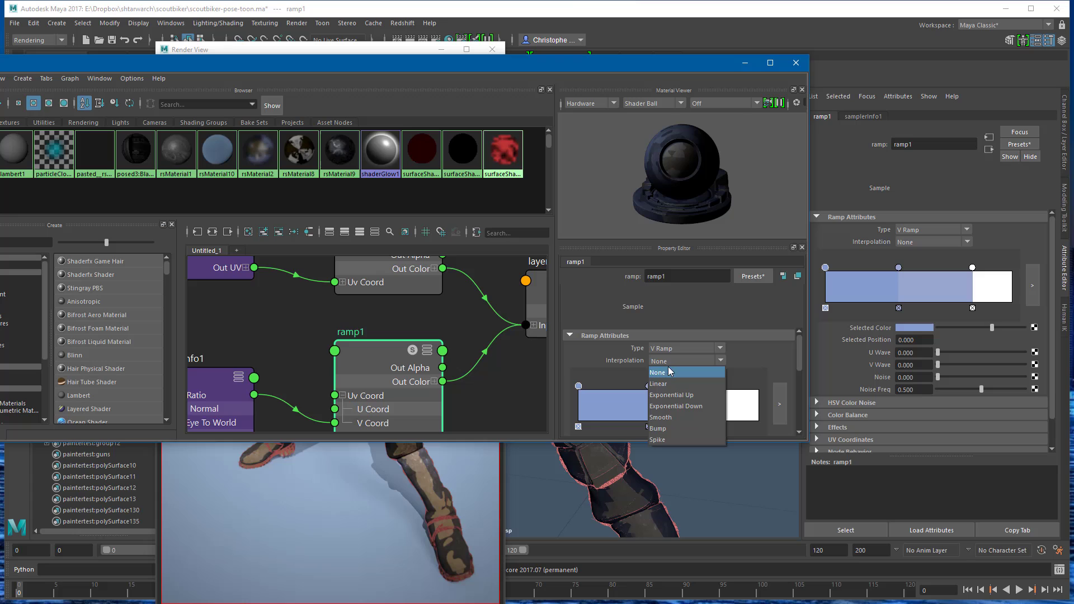
left_click(669, 385)
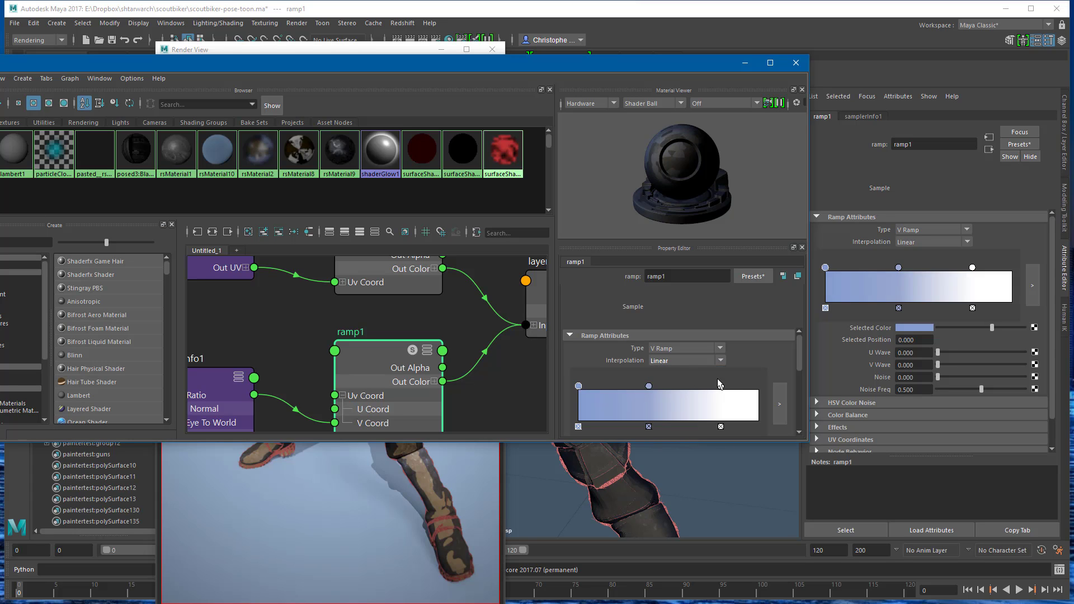
left_click(679, 361)
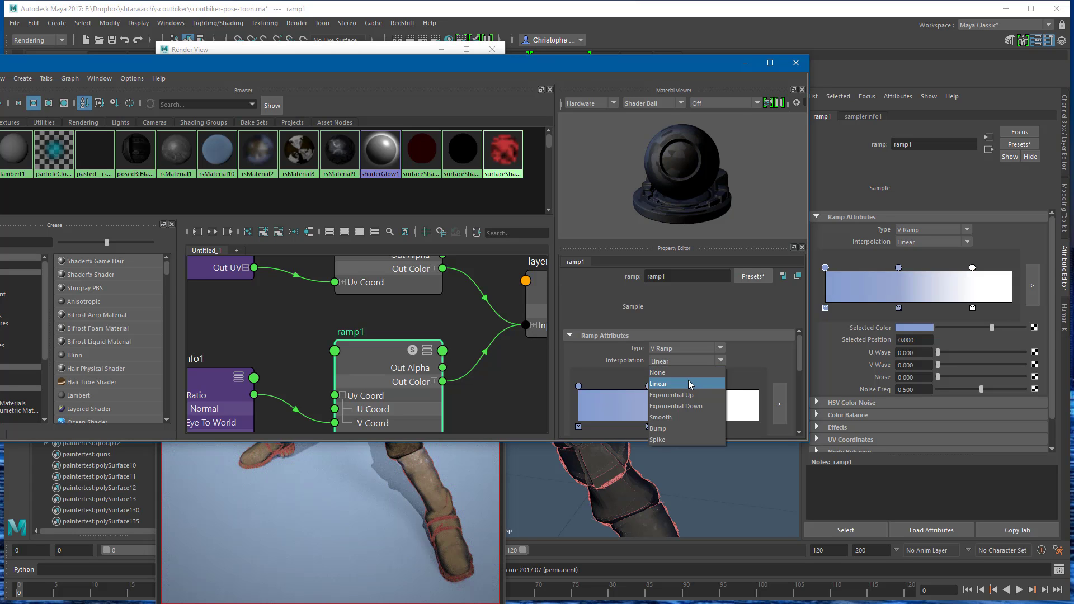
left_click(688, 380)
left_click(496, 462)
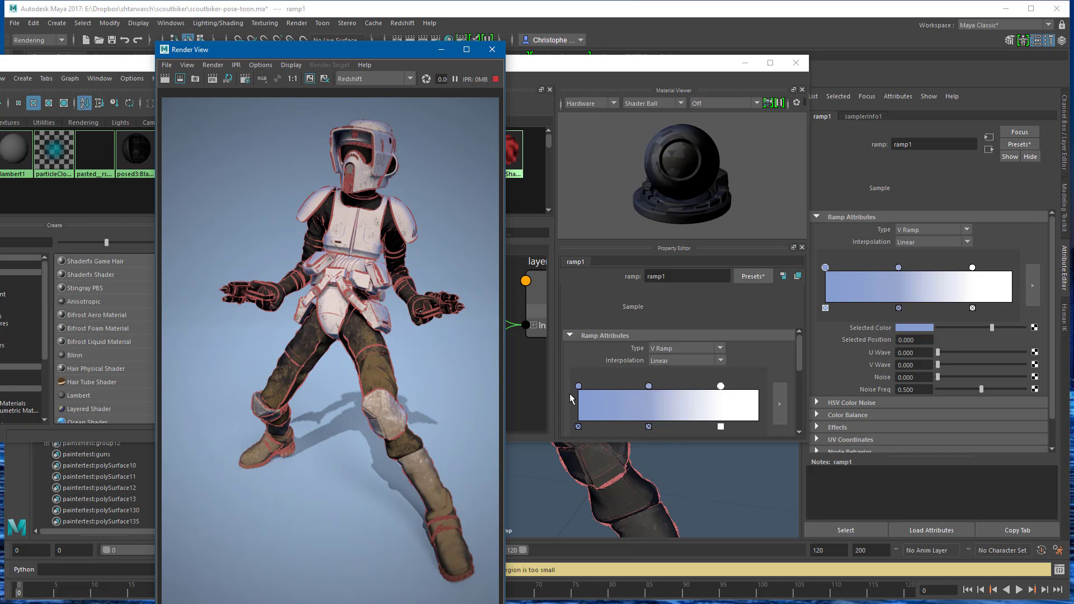
- Set ramp1's interpolation back to None and view the banded render
left_click(668, 362)
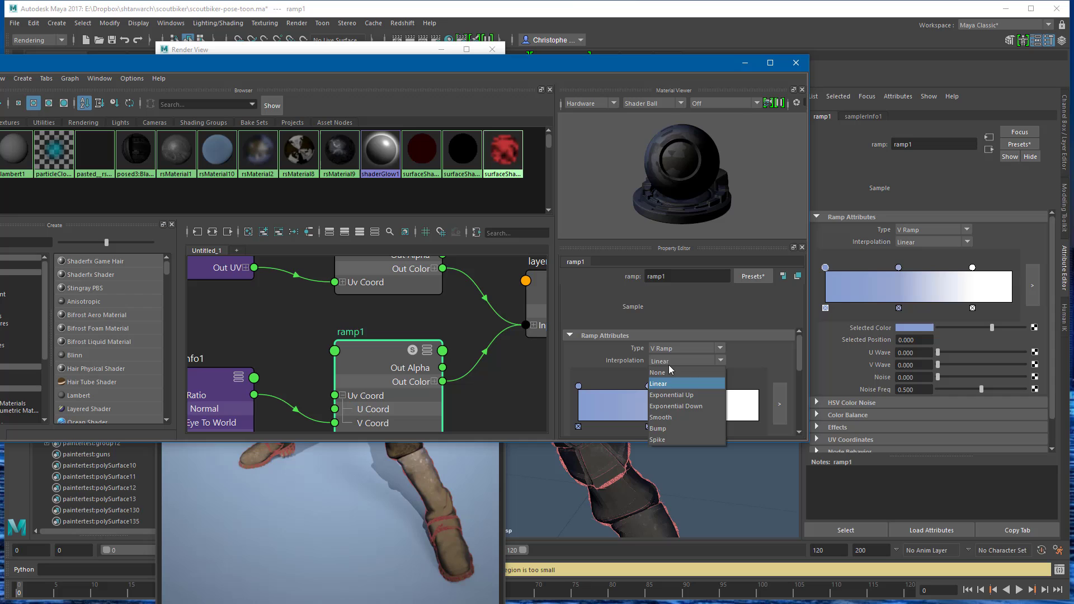
left_click(658, 373)
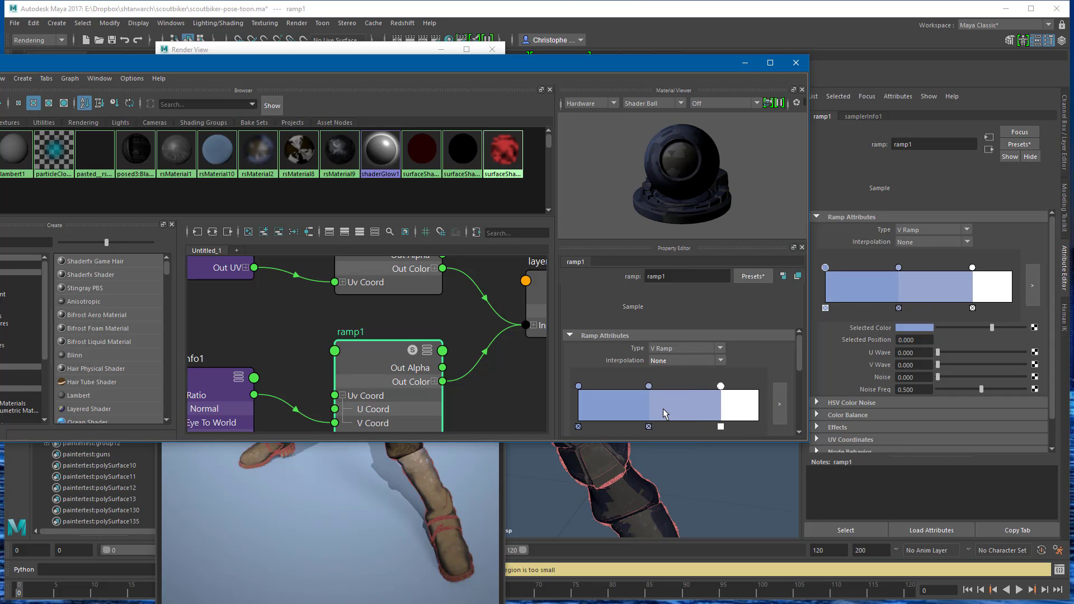
left_click(420, 462)
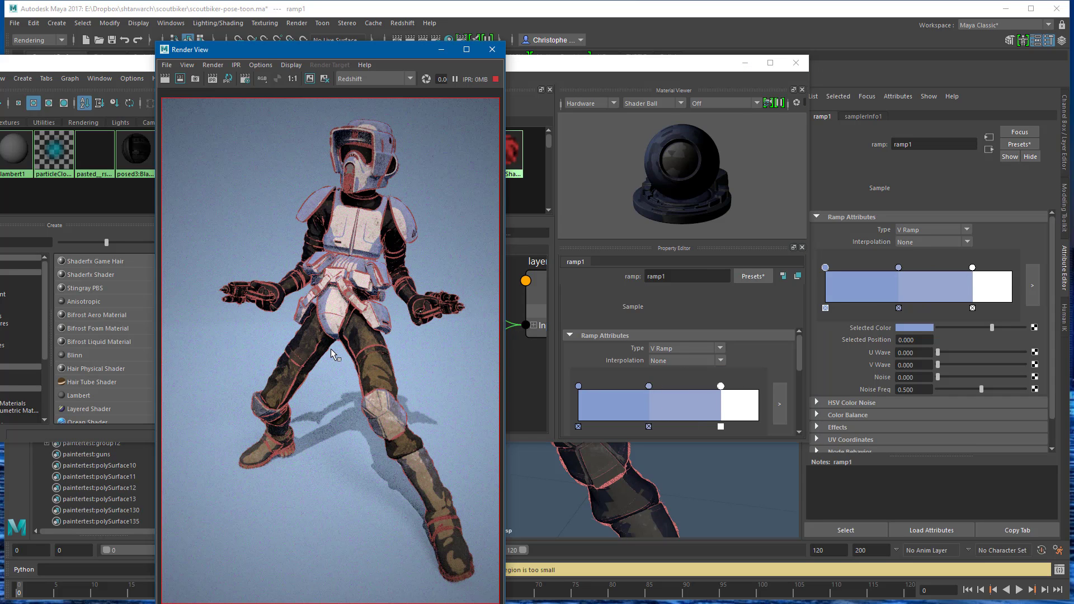
- Inspect the layeredTexture1 node's settings in the Hypershade graph
left_click_drag(673, 60, 576, 163)
middle_click_drag(348, 412, 208, 461)
left_click(314, 448)
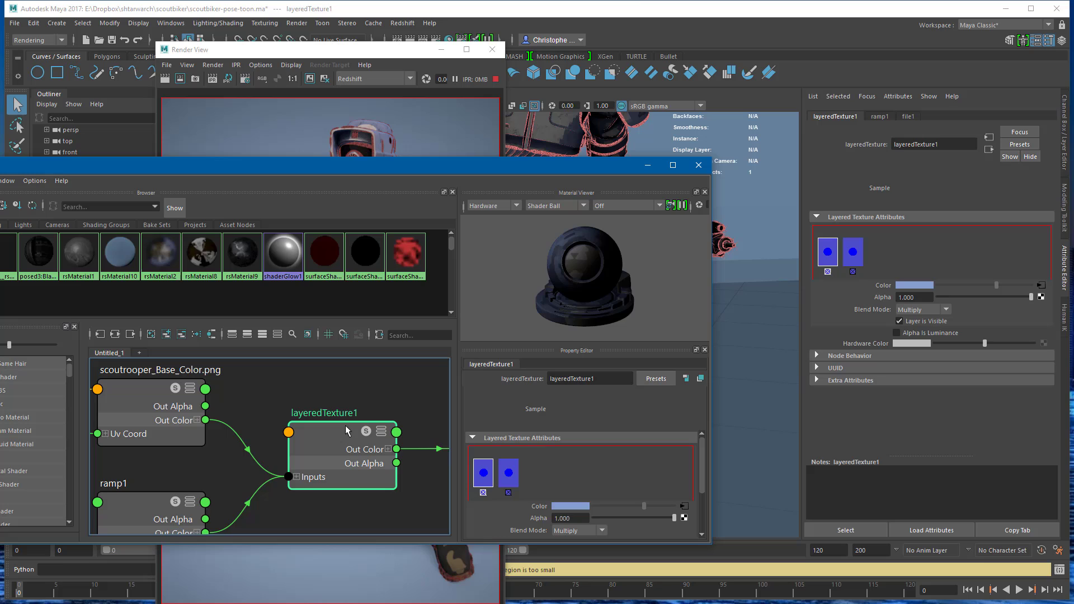
scroll(577, 506, "down", 2)
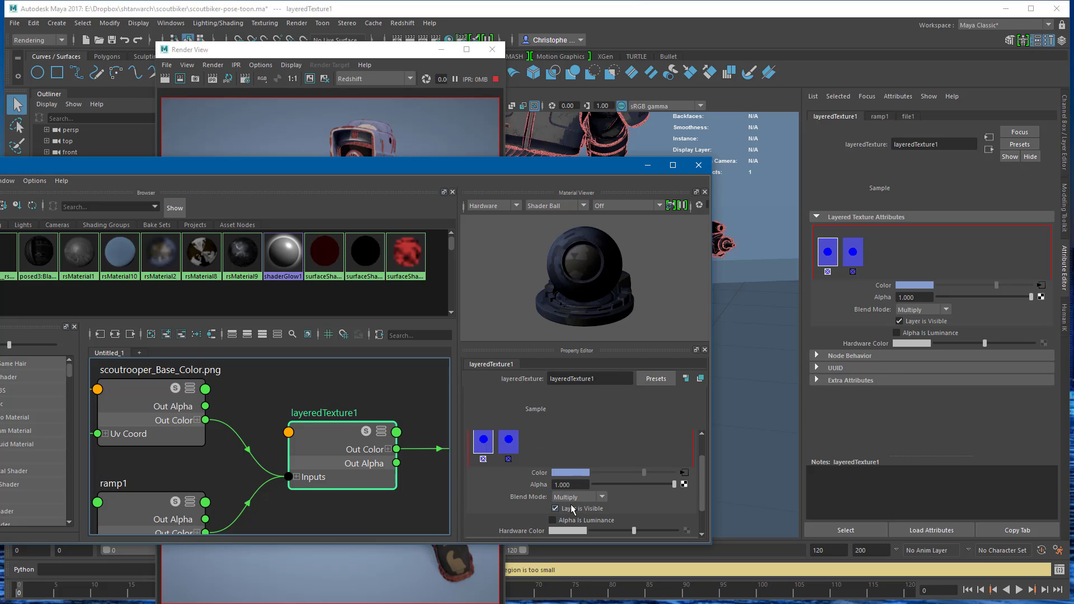
scroll(545, 485, "up", 2)
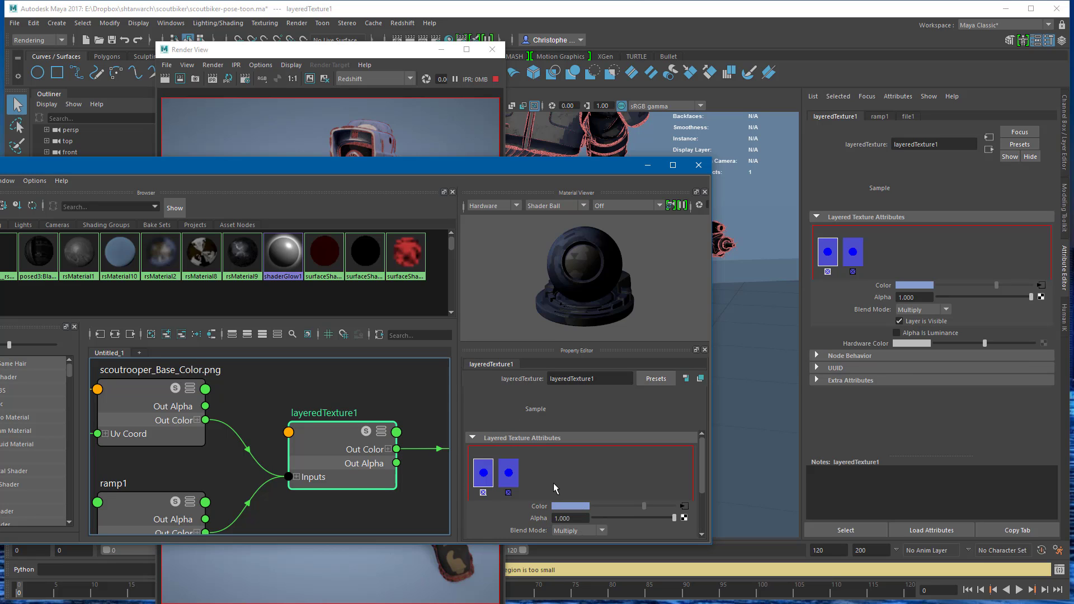
- Inspect rsMaterial2's settings, then close the Hypershade
middle_click_drag(357, 399, 152, 429, "alt")
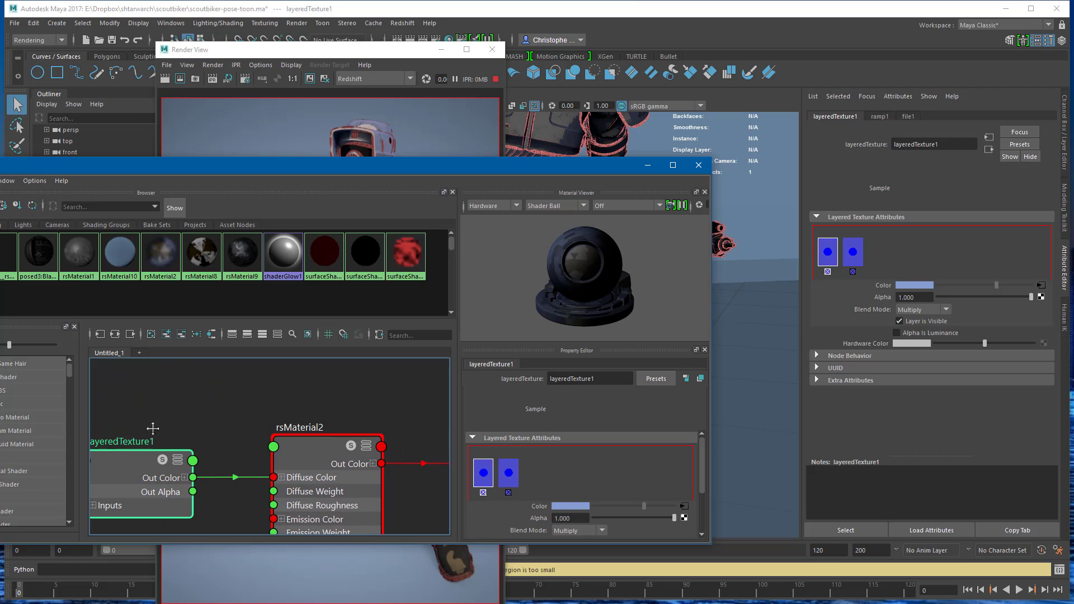
left_click(297, 445)
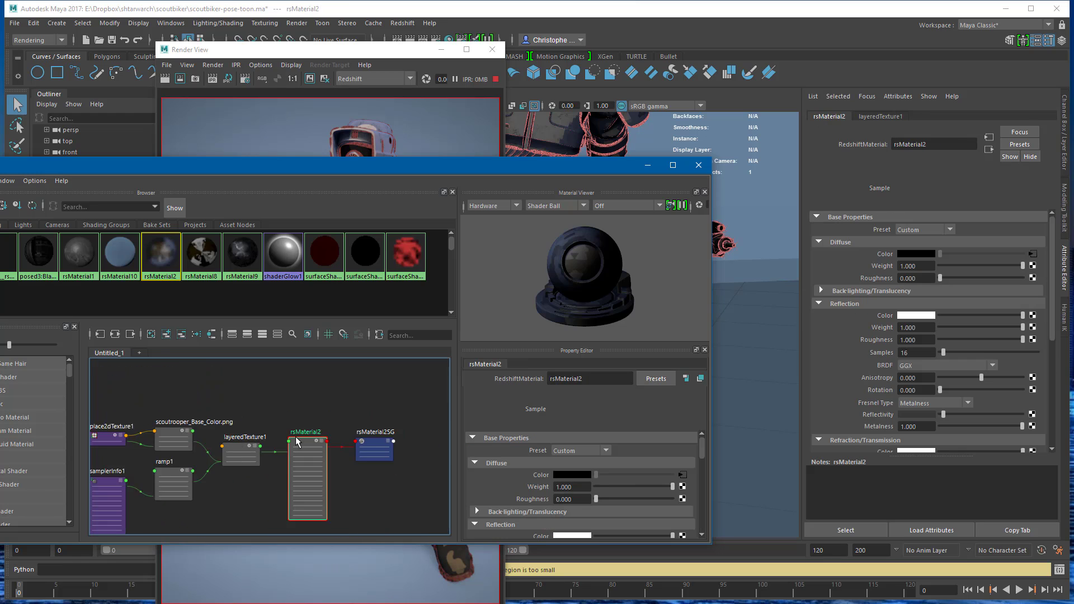
scroll(389, 454, "down", 2)
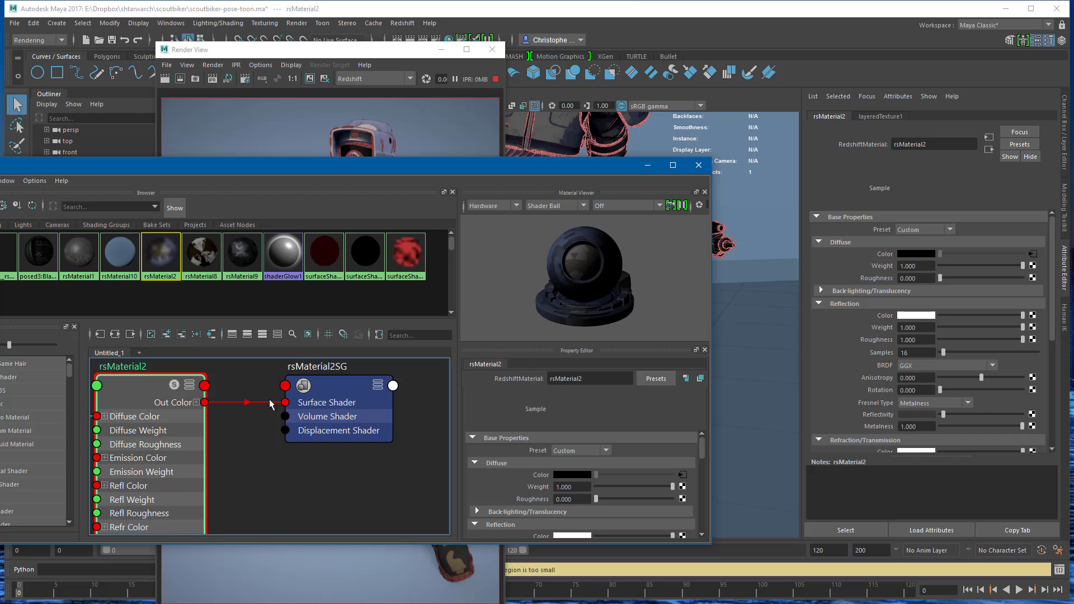
left_click(707, 166)
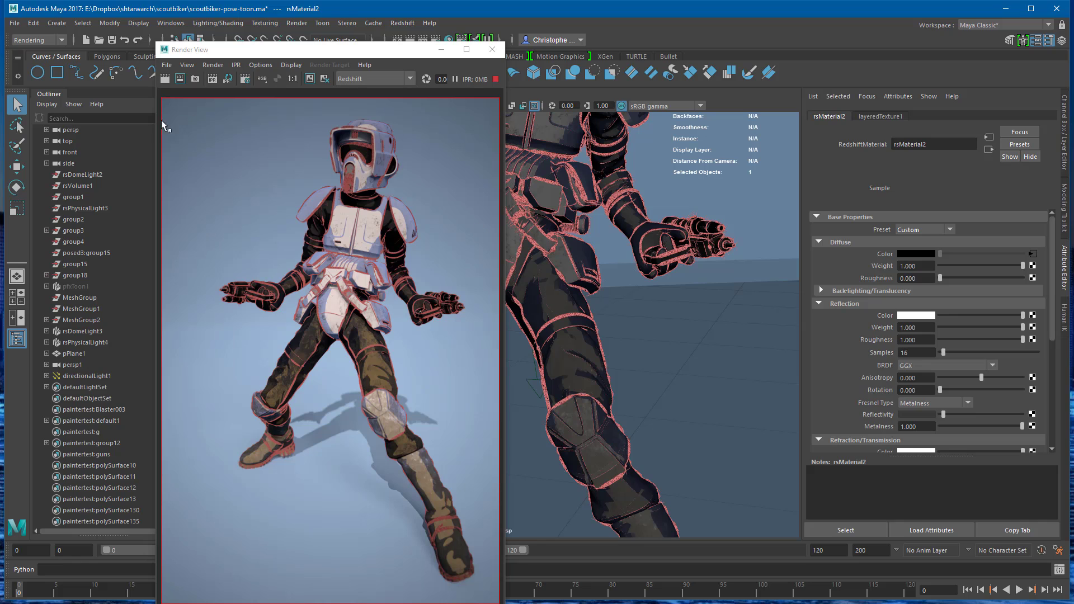
- Select the persp camera and review its rsPhotographicExposure1 and rsBokeh1 settings
left_click(71, 132)
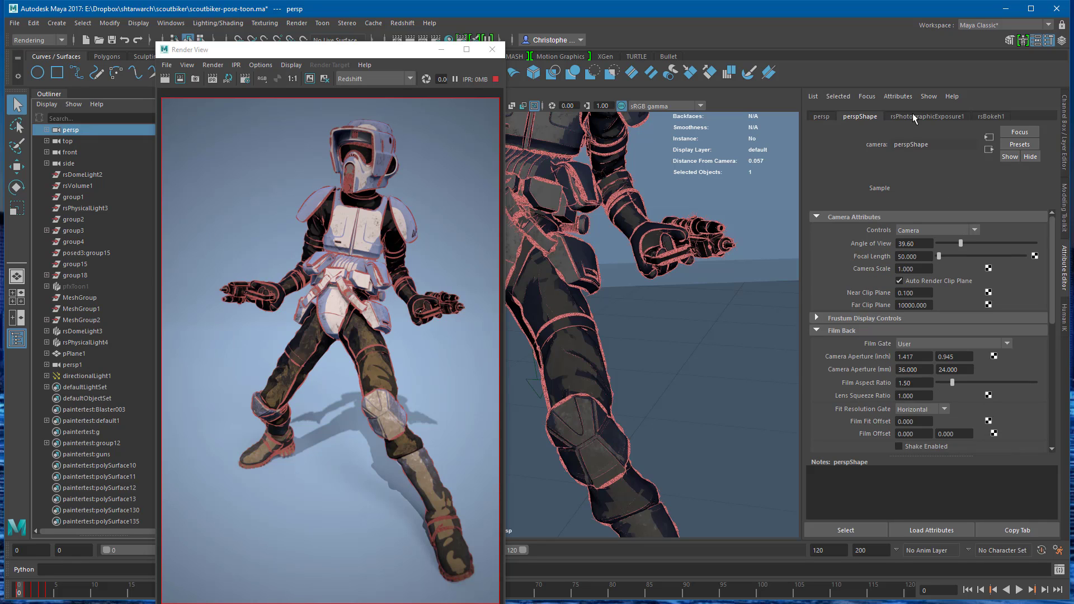
left_click(913, 115)
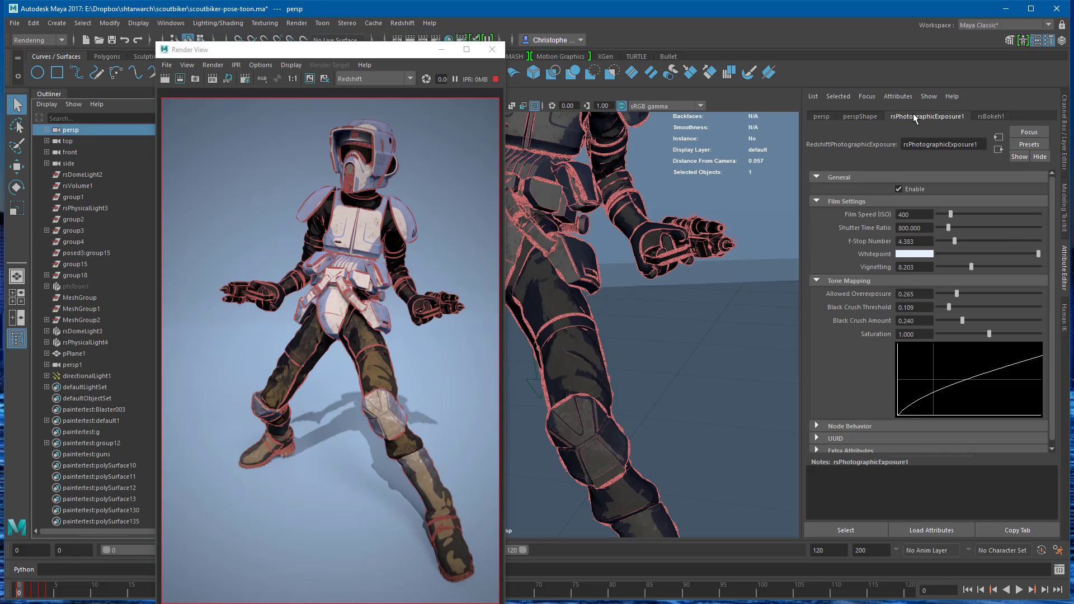
left_click(988, 116)
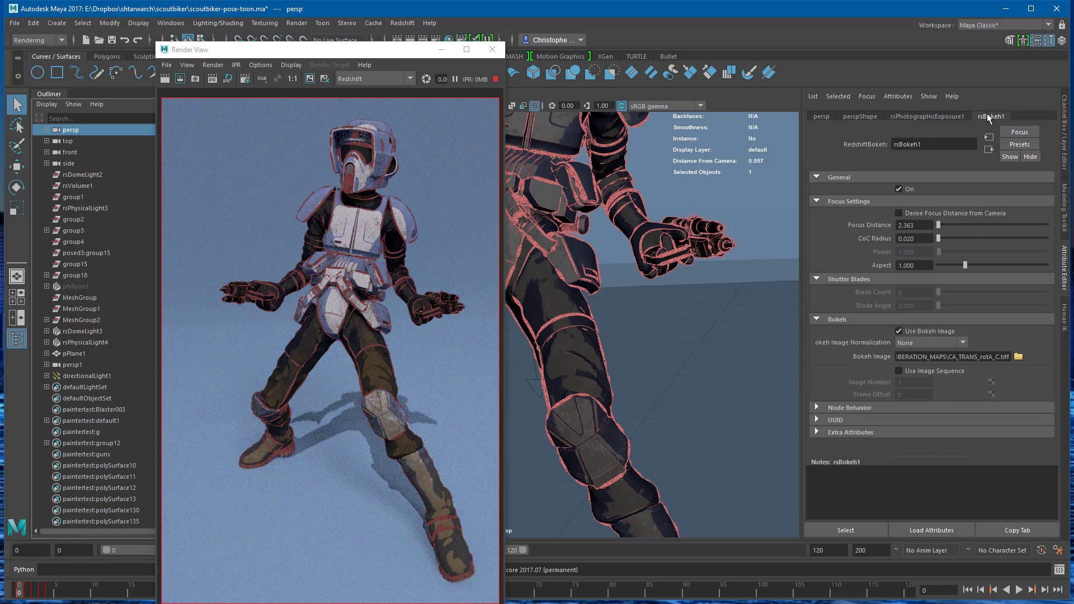
- Toggle rsBokeh1 off and back on, then browse recent paths for a new bokeh image
left_click(911, 188)
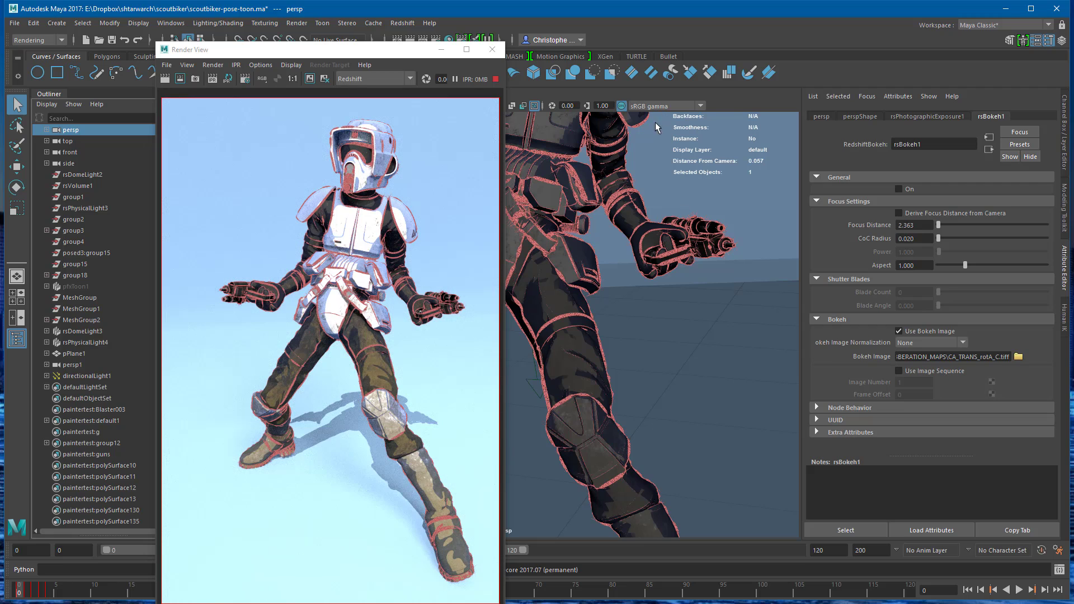
left_click(899, 189)
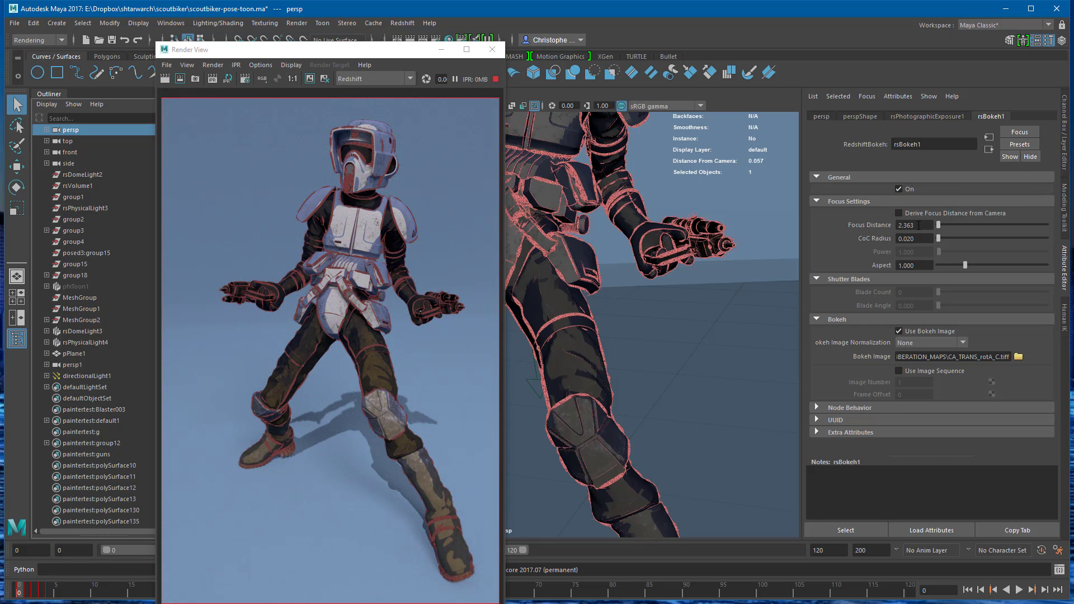
left_click(1017, 356)
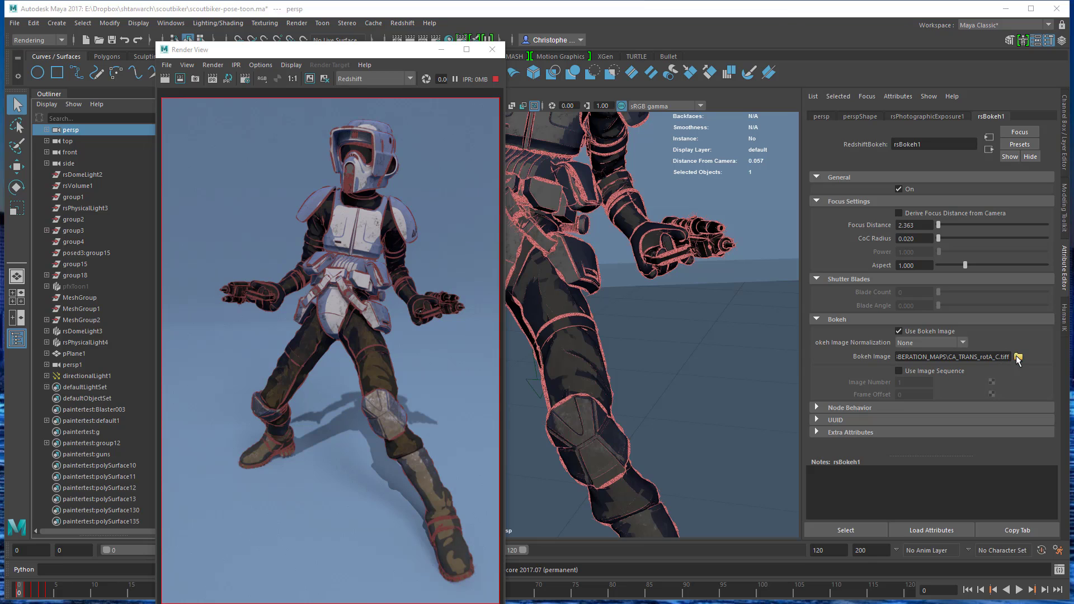
left_click(662, 380)
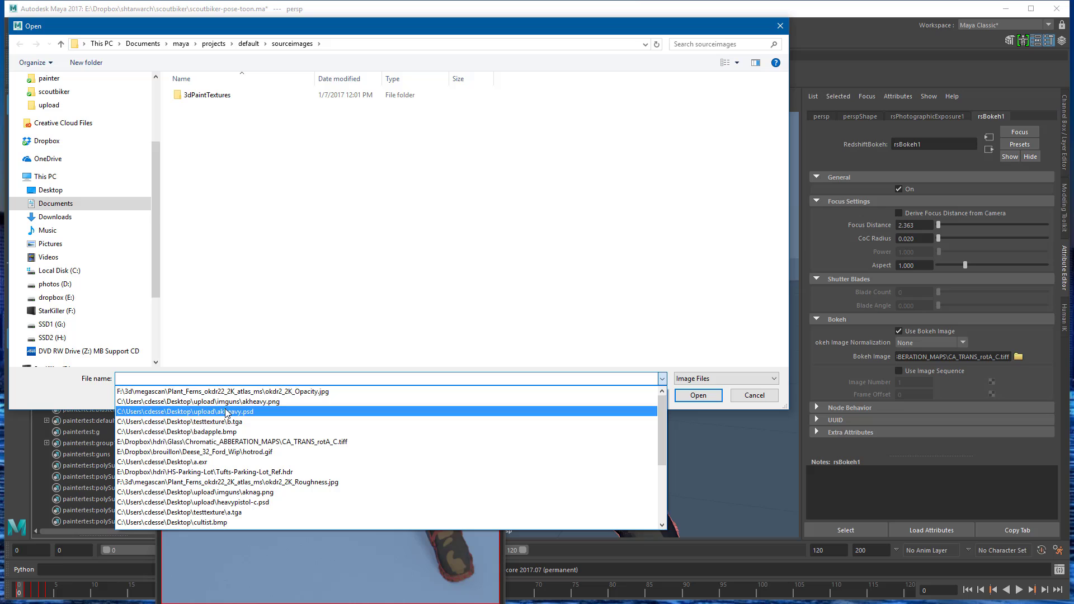
- Load BokehGenCMY_010 from the Glass/Bokehs folder as rsBokeh1's bokeh image
left_click(255, 443)
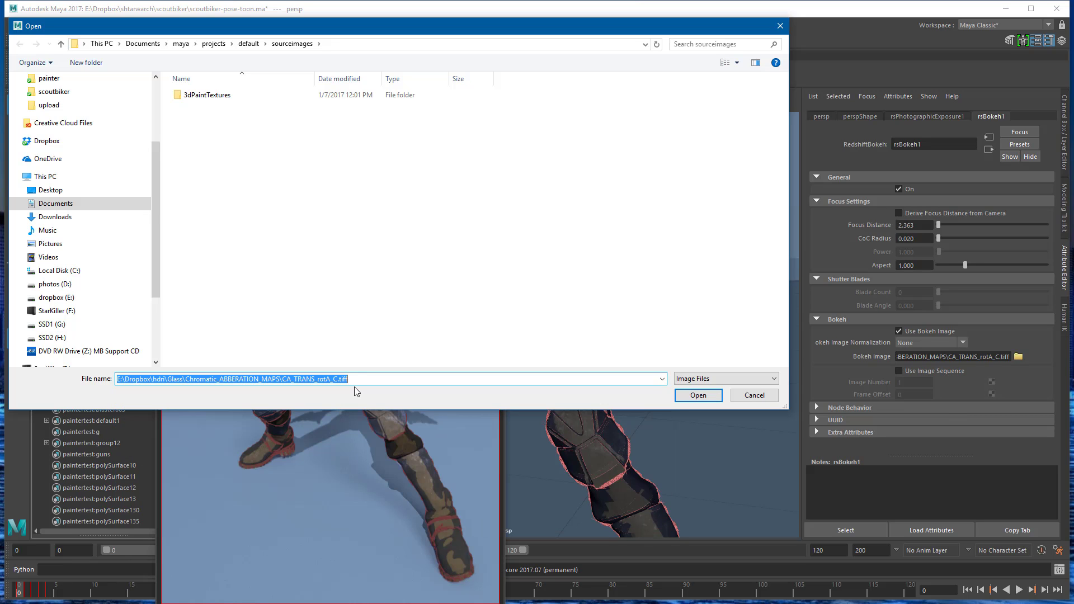
left_click_drag(357, 386, 283, 384)
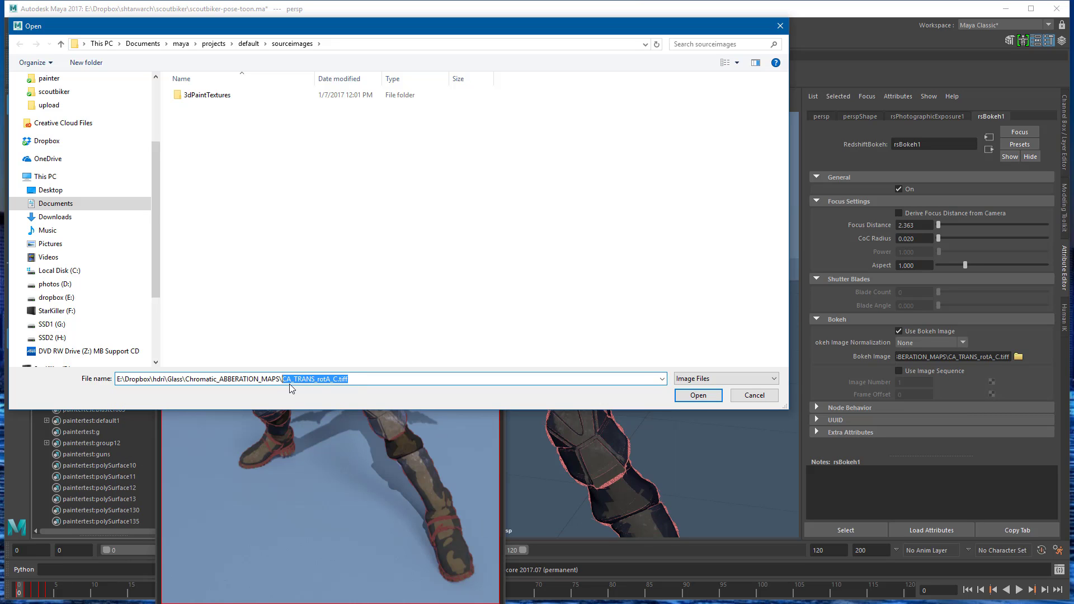
key("BackSpace")
key("Return")
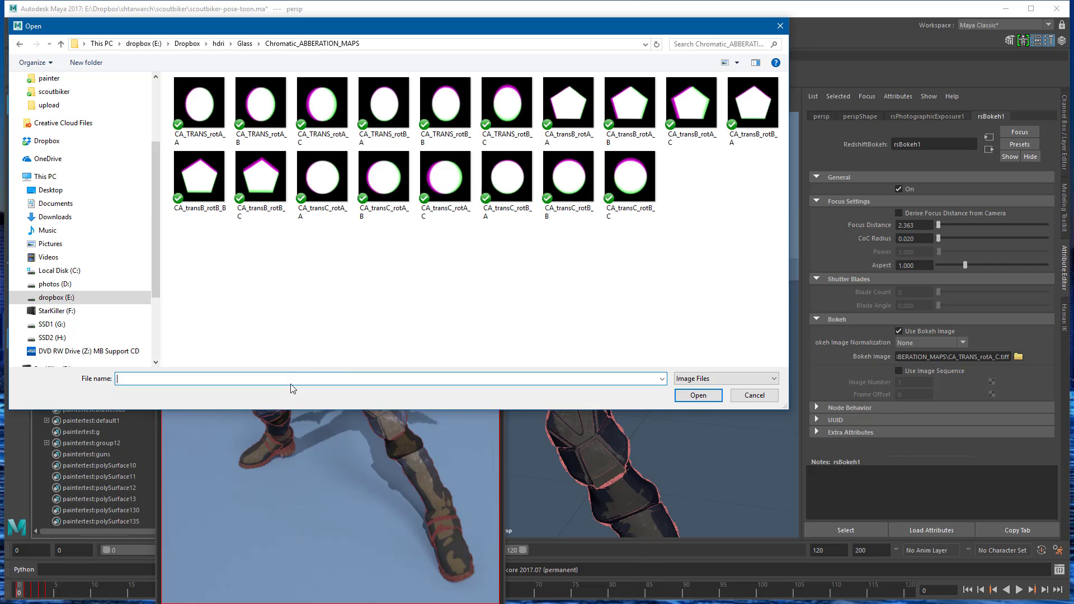
left_click(246, 44)
double_click(259, 103)
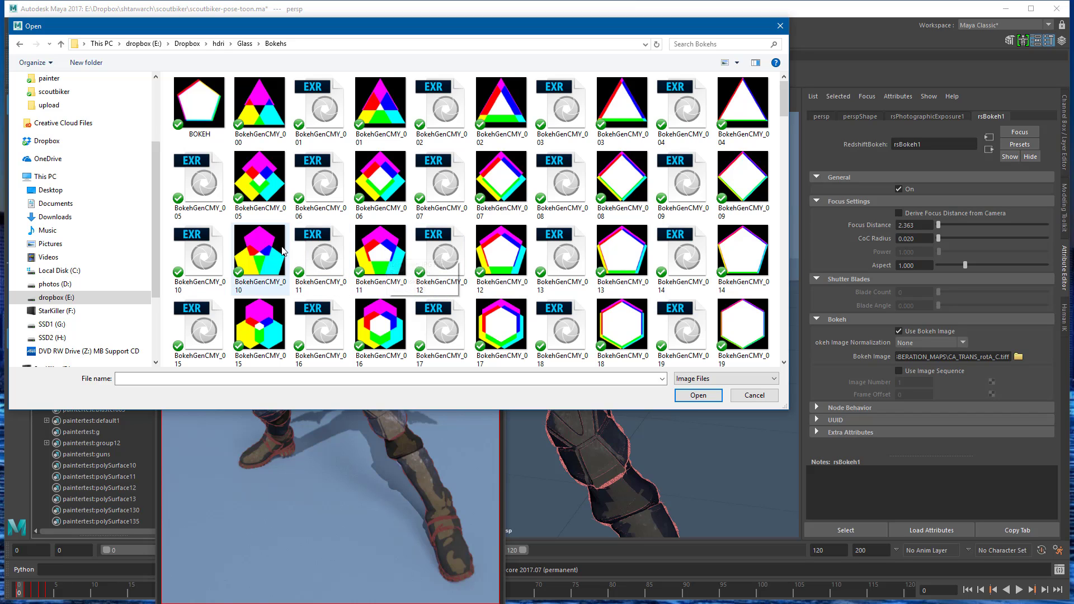
left_click(282, 252)
left_click(699, 396)
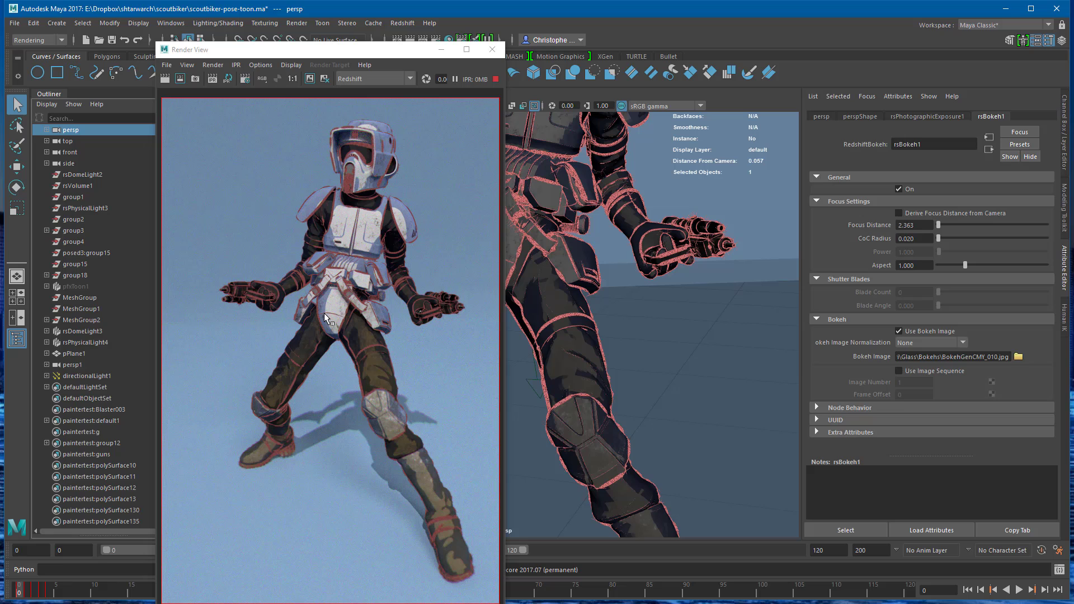
- Change rsBokeh1's CoC Radius to 0.040, then reduce it to 0.005
left_click(955, 356)
left_click_drag(954, 357, 1039, 357)
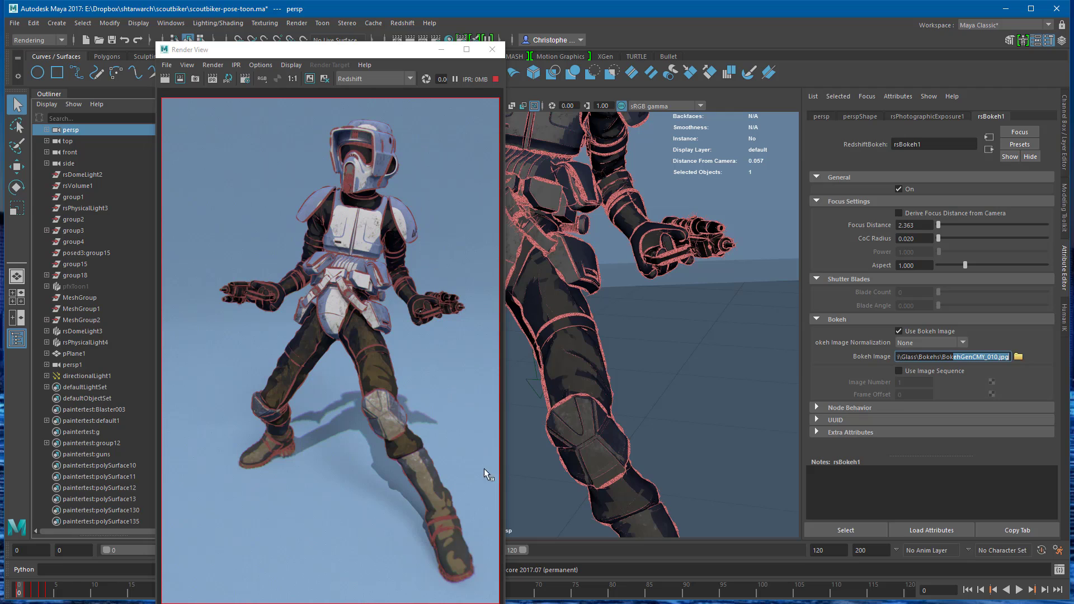
left_click_drag(918, 239, 907, 239)
type("40")
key("Return")
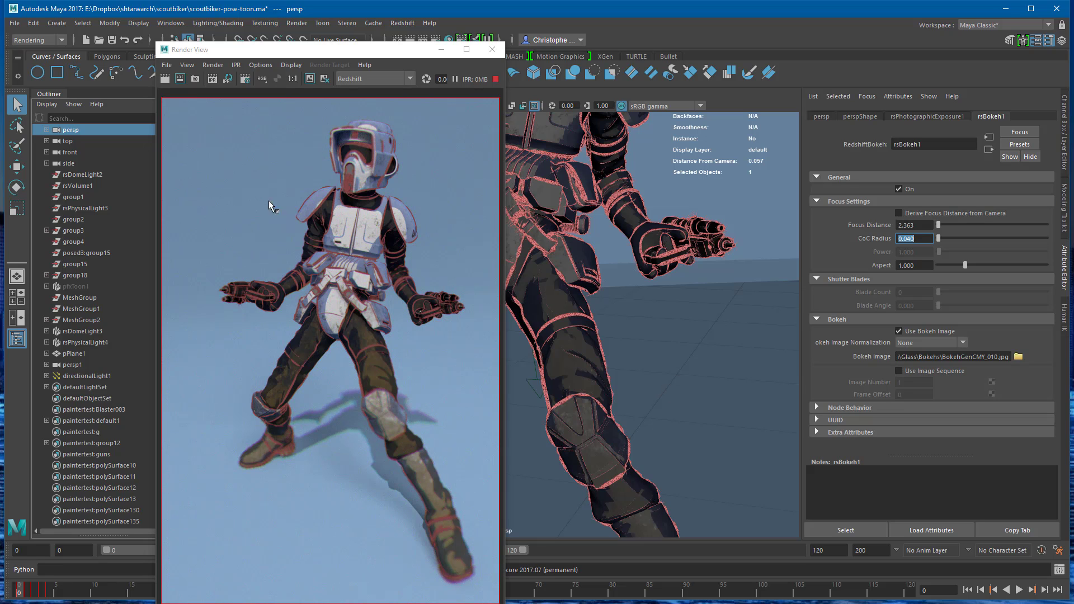
left_click(907, 238)
key("Delete")
key("Delete")
type("05")
key("Return")
- Enable rsPhotographicExposure1 and set Film Speed (ISO) to 200, then 300
left_click(926, 116)
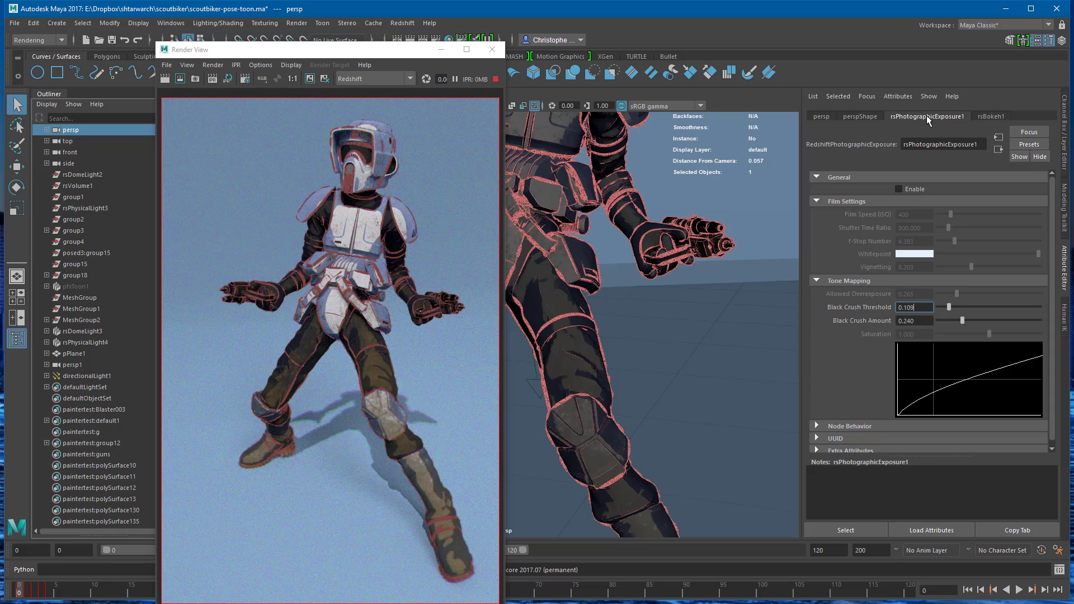
left_click(899, 189)
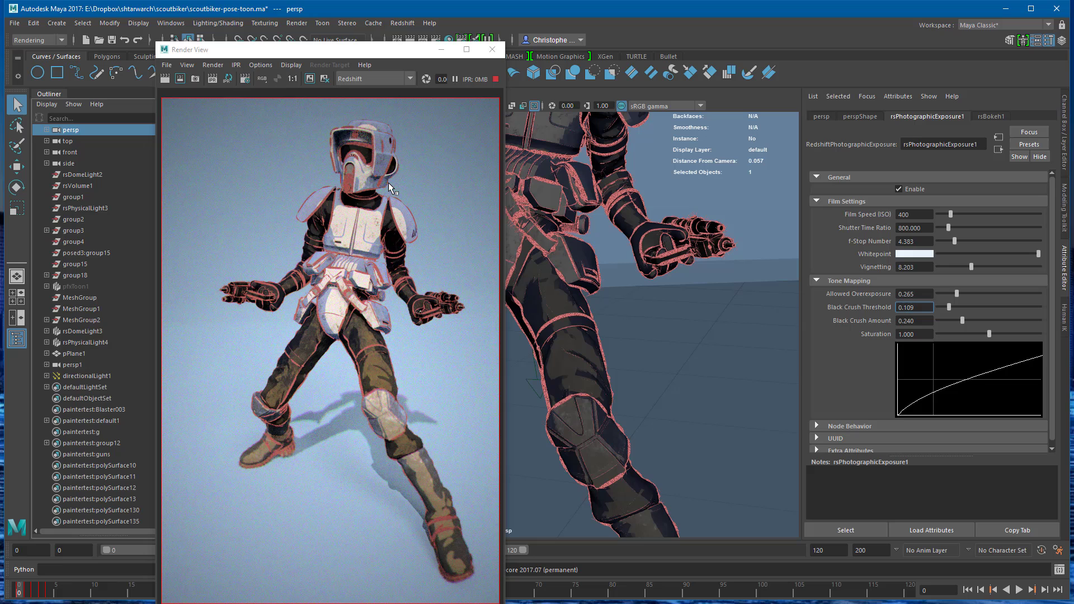
double_click(903, 216)
type("200")
key("Return")
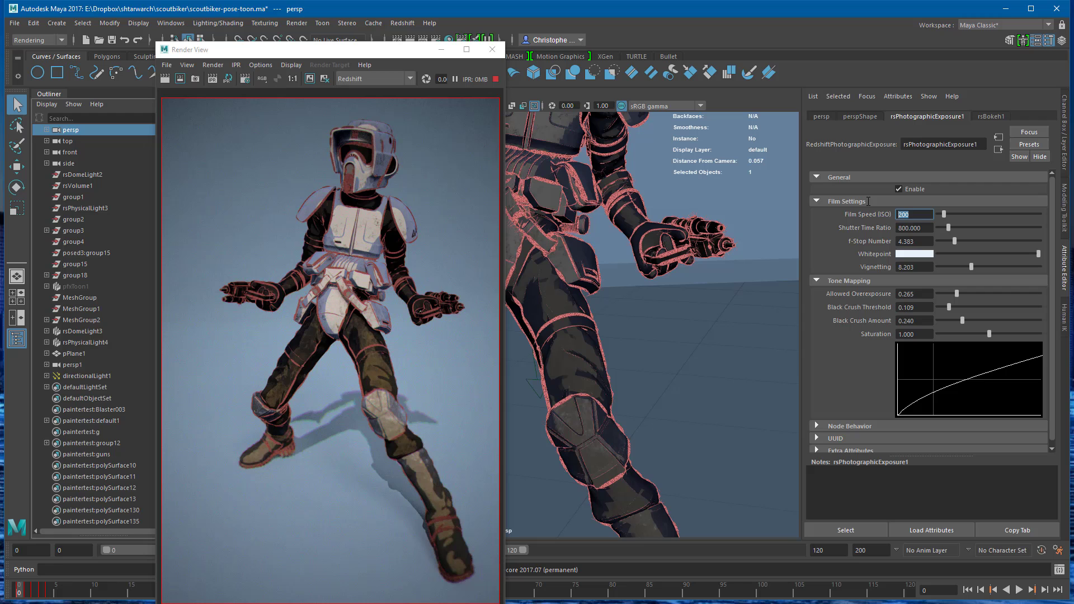
type("300")
key("Return")
left_click_drag(391, 54, 490, 43)
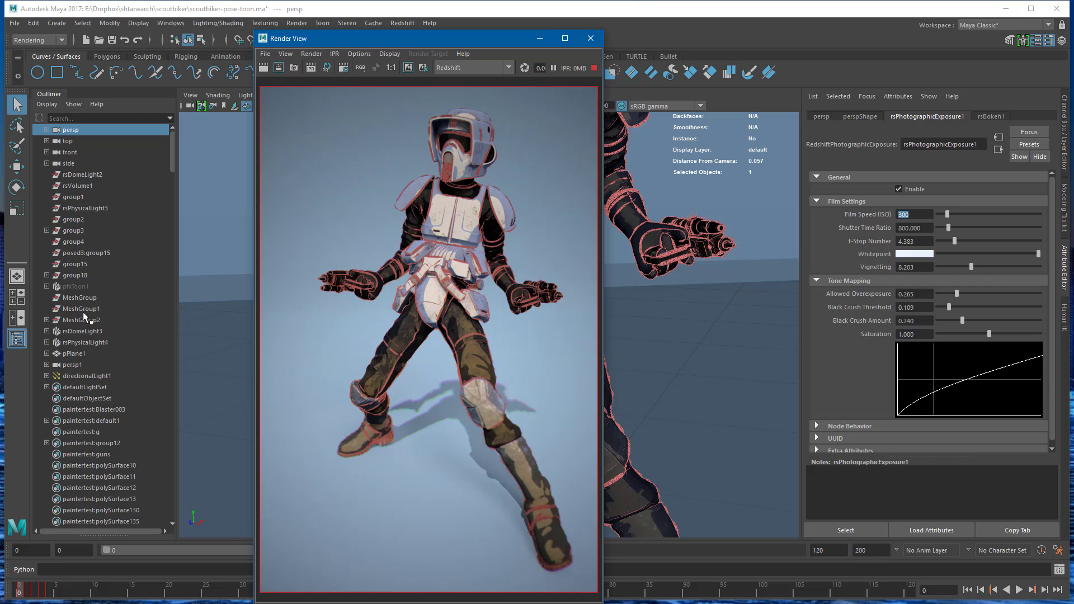
- Select MeshGroup2 and lighten surfaceShader3's noise1 Color Gain from dark red to lighter red
left_click(688, 250)
left_click(688, 250)
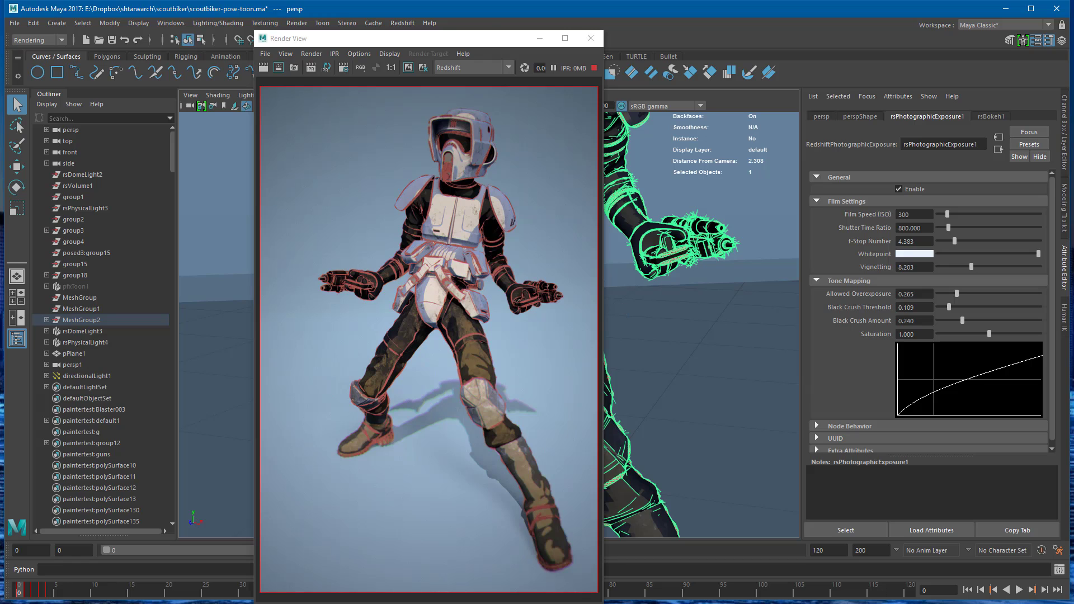
left_click(924, 116)
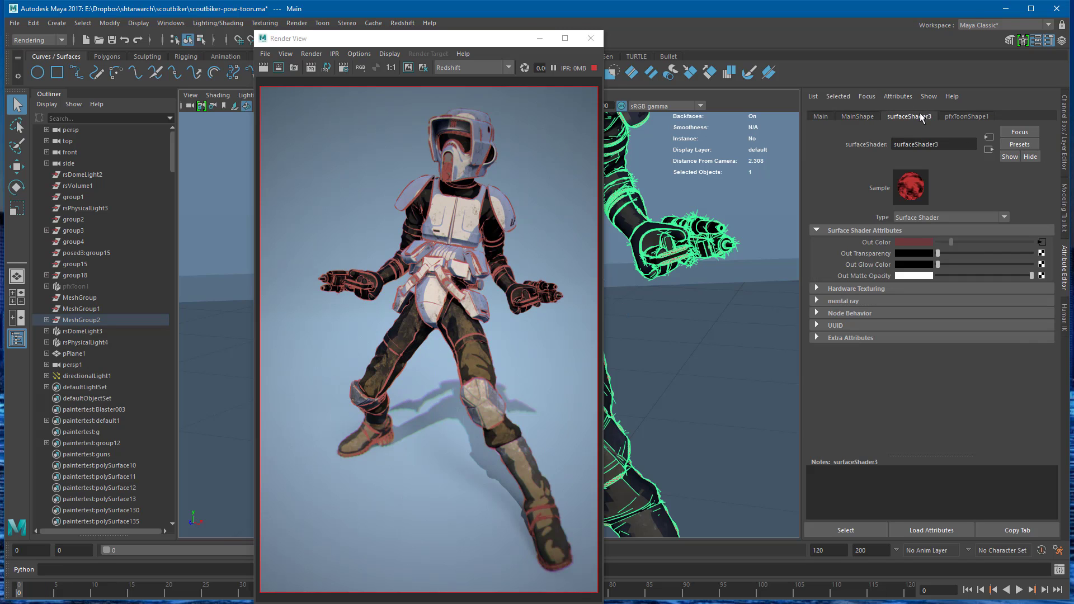
left_click(1042, 242)
left_click(941, 364)
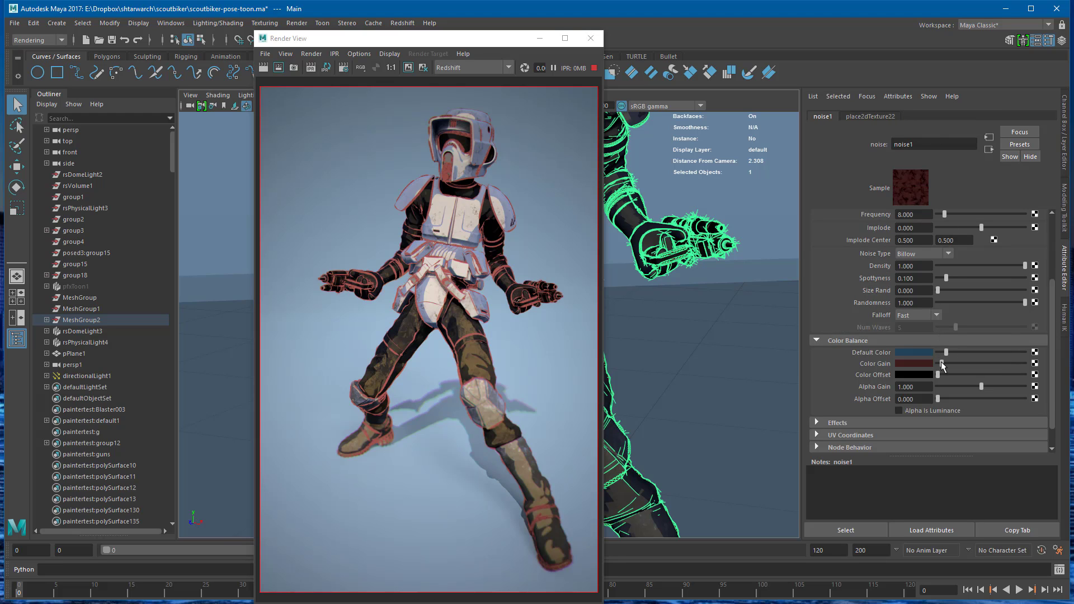
left_click_drag(943, 365, 954, 367)
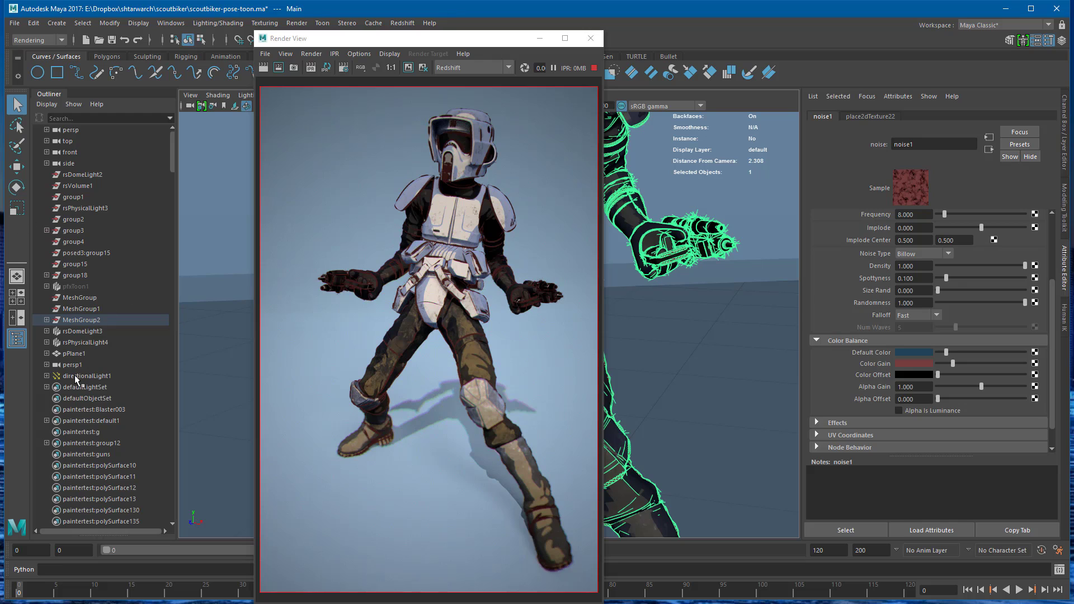
- Select directionalLight1, move the Render View aside, and orbit the viewport around the character
left_click(78, 376)
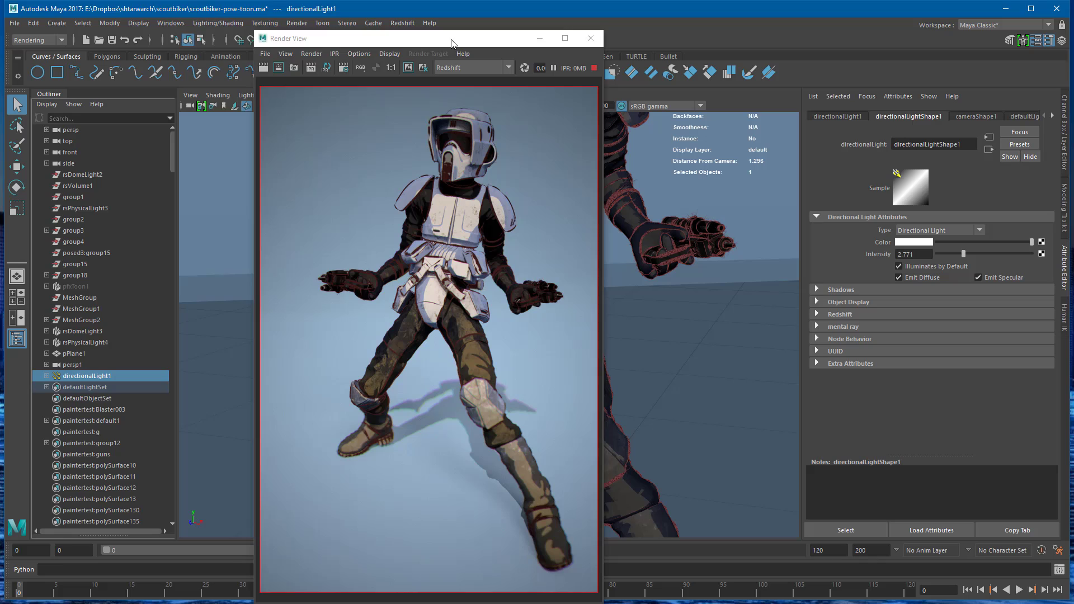
left_click_drag(452, 43, 335, 29)
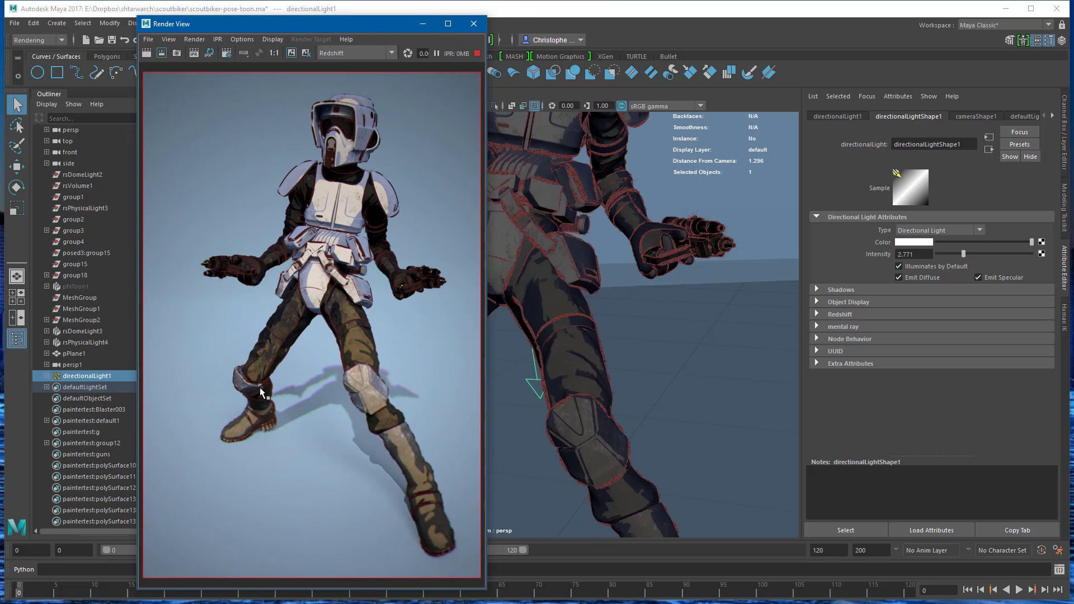
left_click(583, 331)
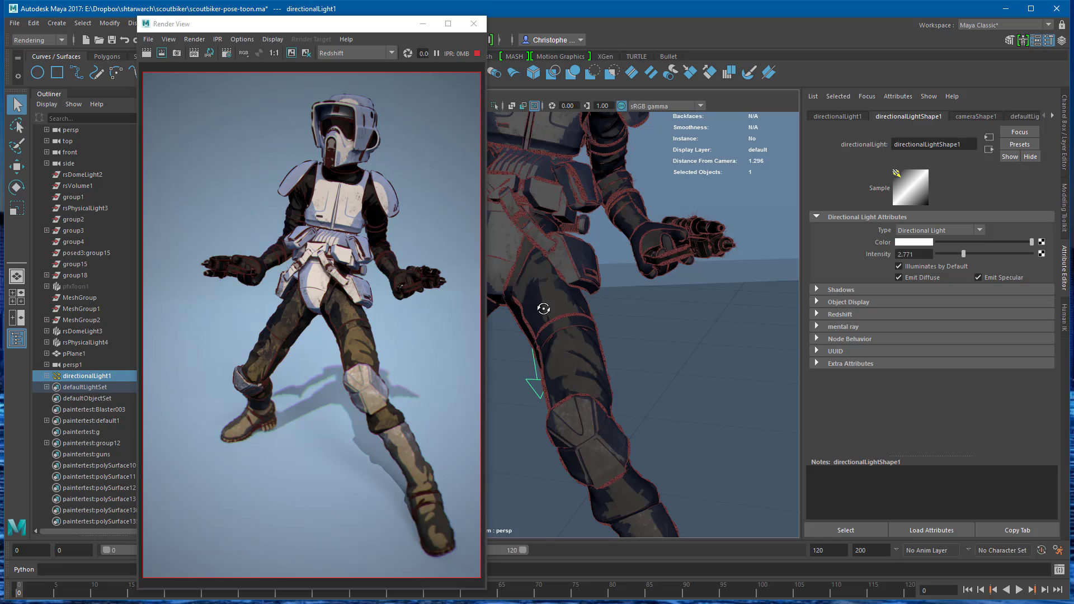
left_click_drag(543, 309, 487, 294, "alt")
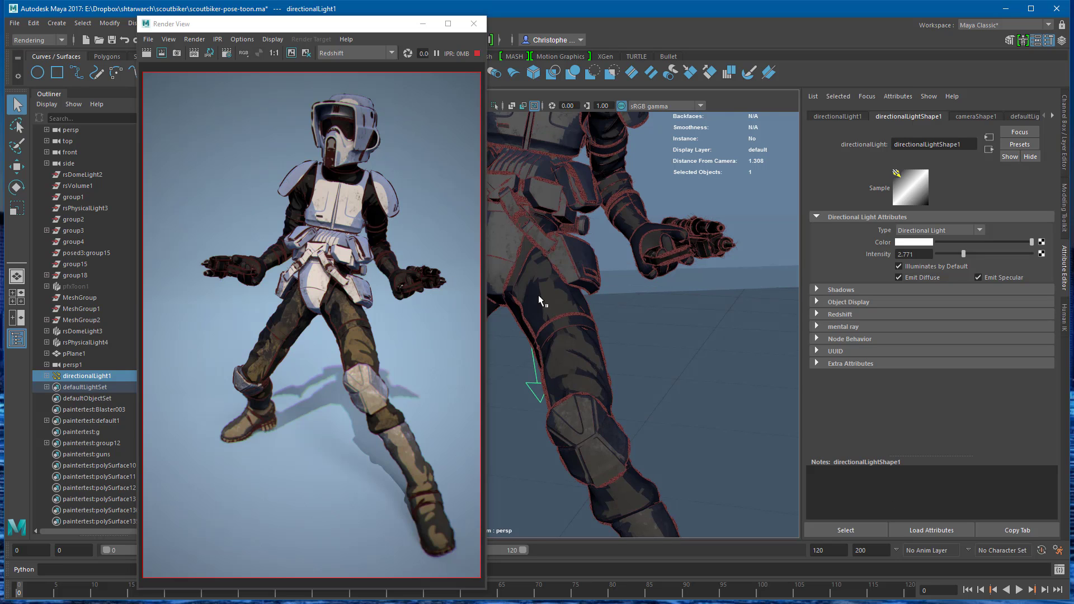
left_click_drag(560, 314, 615, 302, "alt")
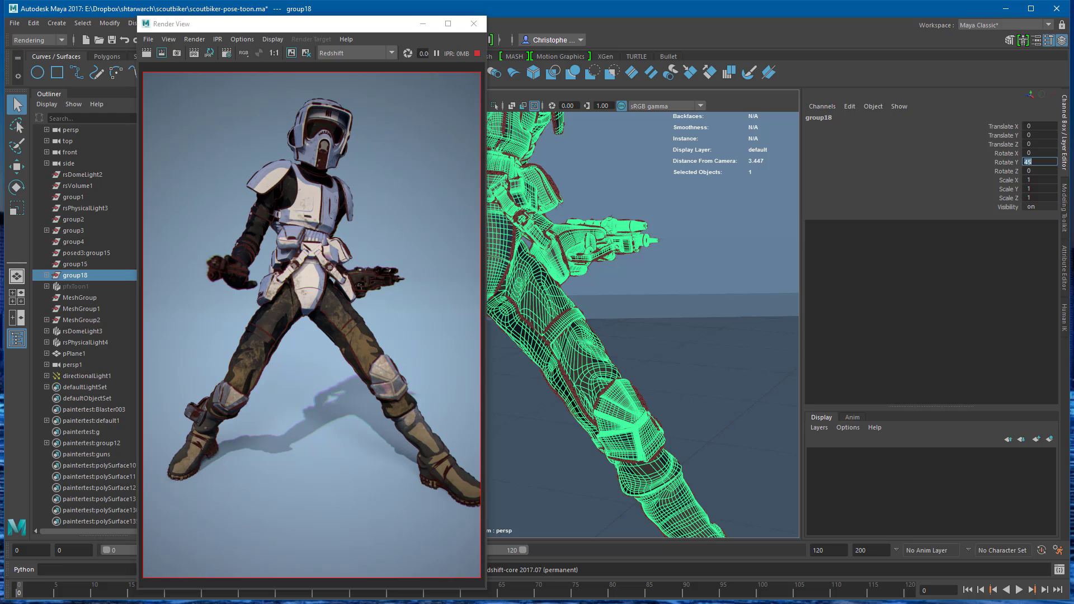
- Hide group18 with Ctrl+H, then unhide everything with Display > Show > All
key("ctrl+h")
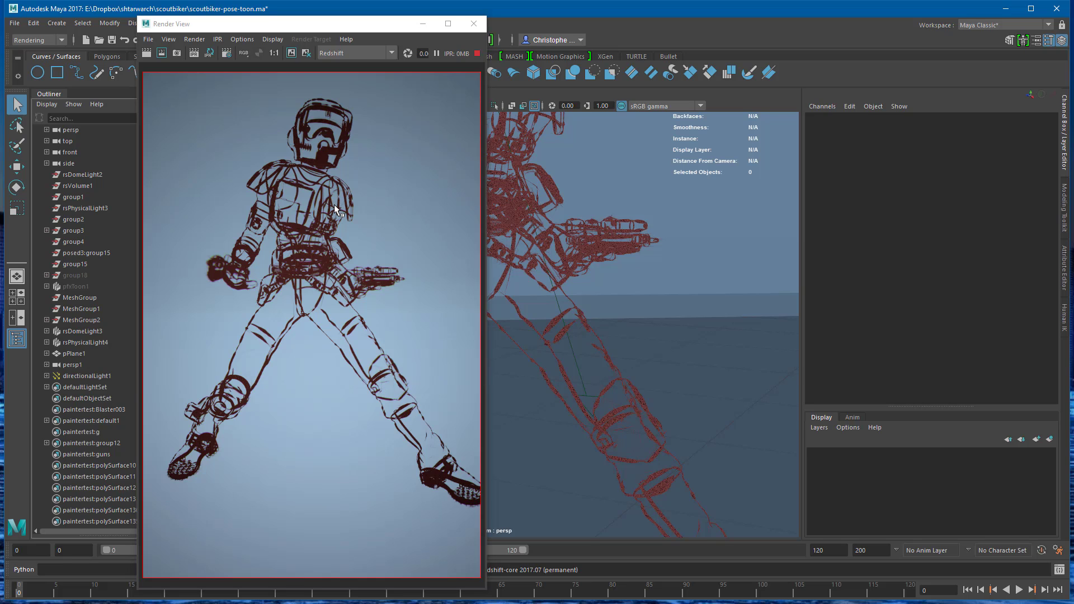
left_click(132, 23)
mouse_move(239, 96)
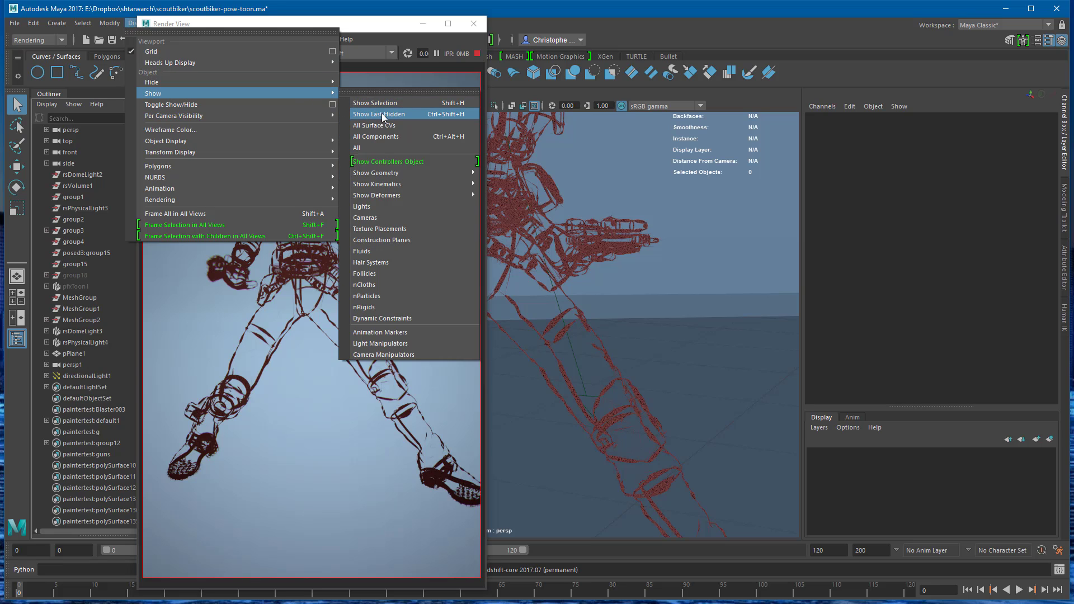
left_click(379, 147)
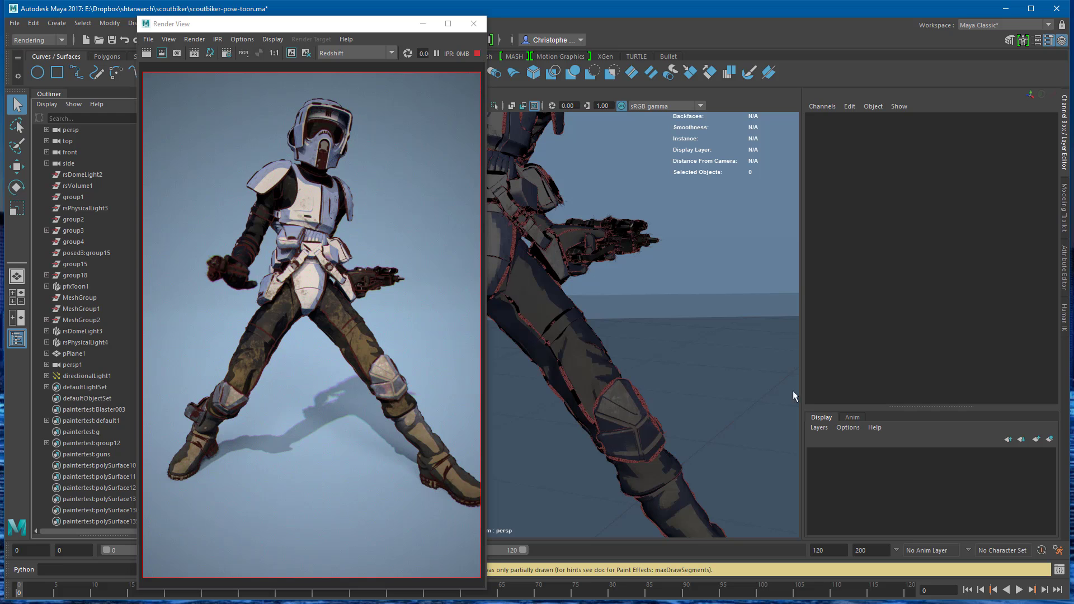
- Bring the Gumroad profile in Chrome over Maya and scroll through its 3D model products
left_click_drag(1073, 166, 242, 41)
scroll(443, 376, "down", 8)
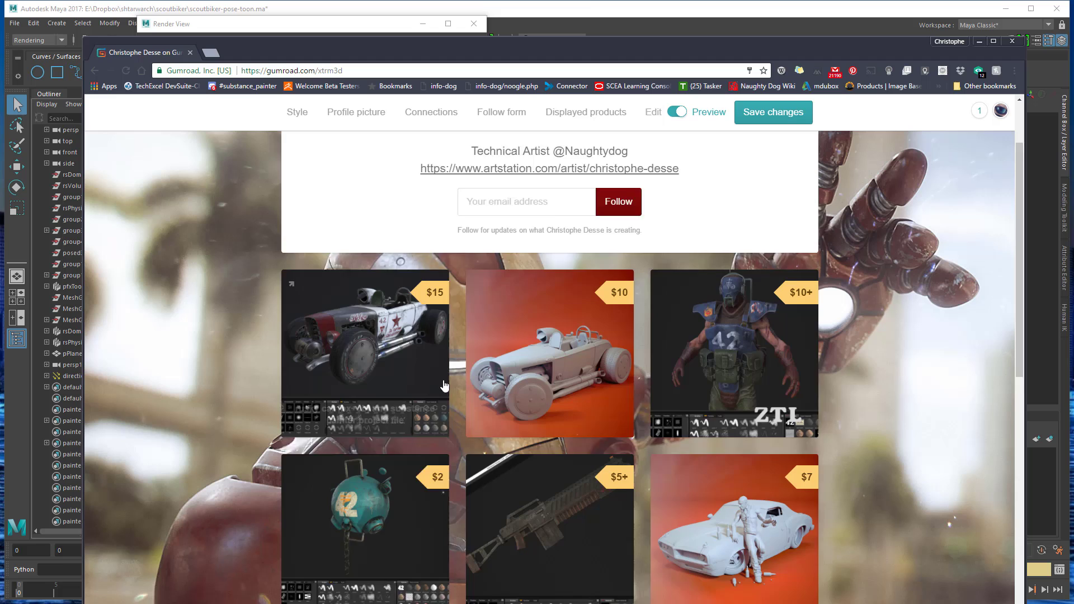
scroll(443, 376, "down", 6)
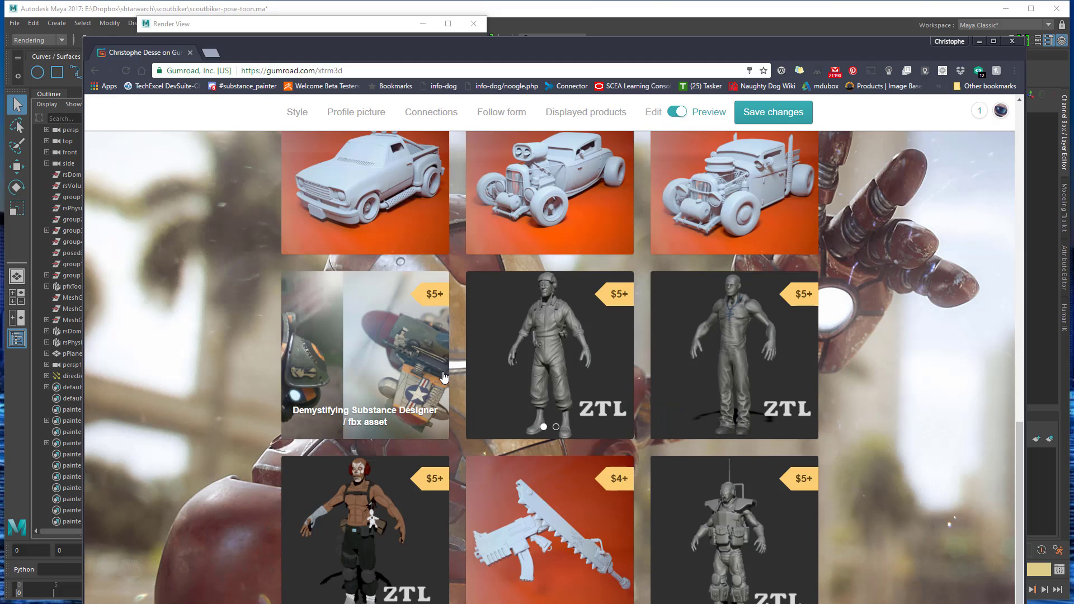
scroll(443, 374, "up", 3)
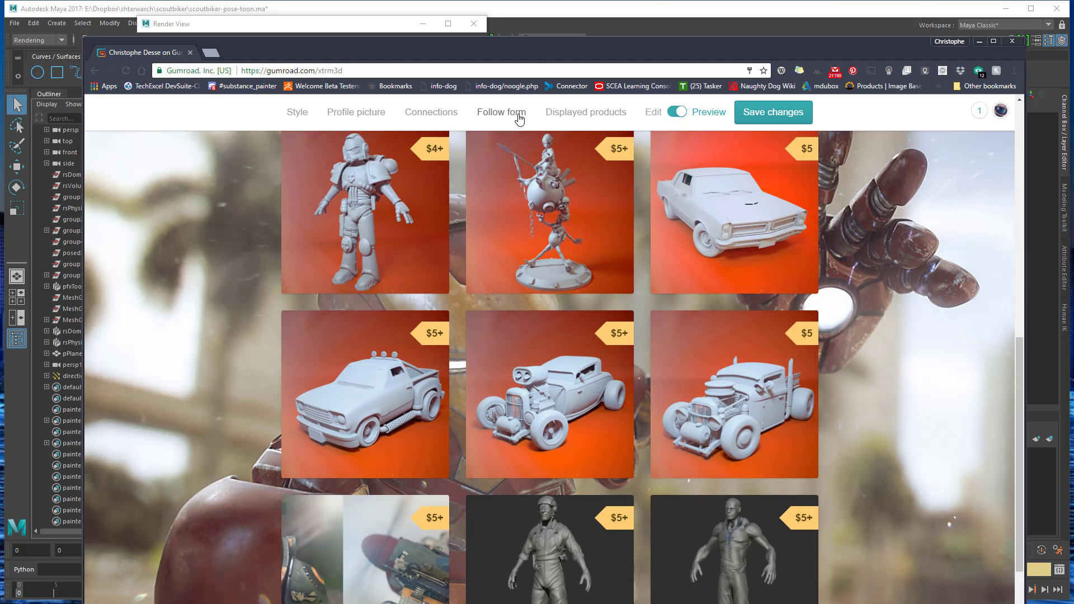